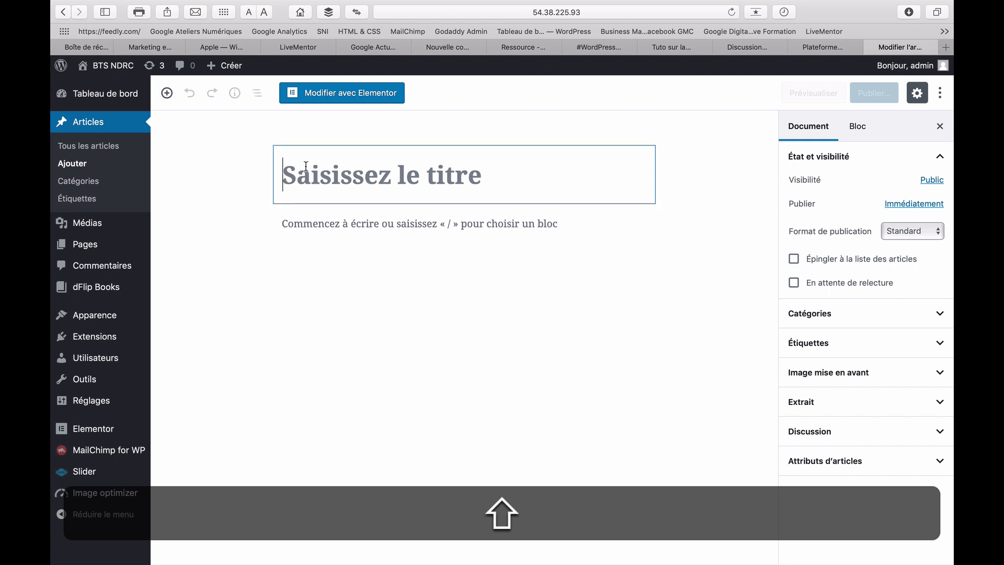
Enter "Ceci est un titre" as the title of the new post
type("Ceci e")
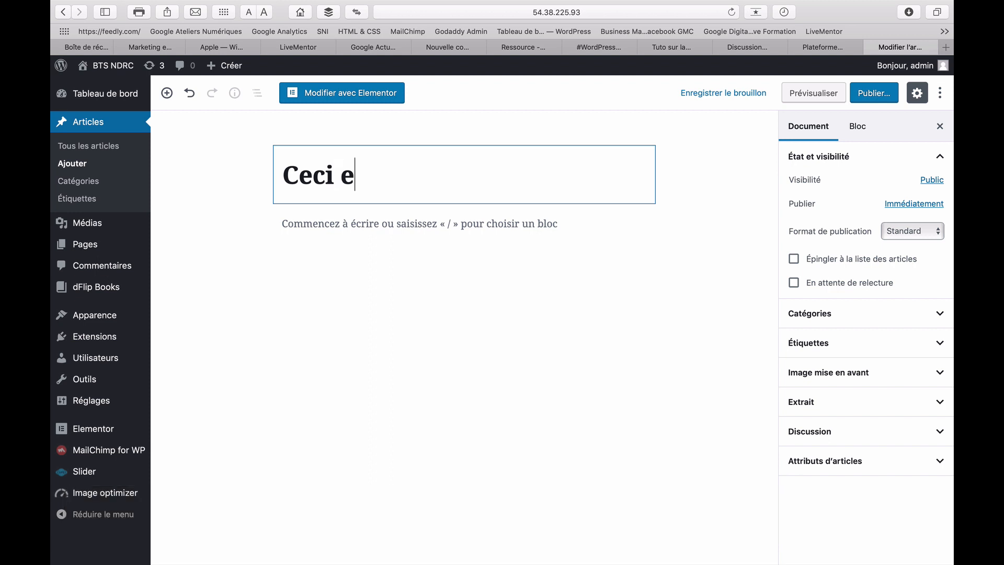
type("st un titre")
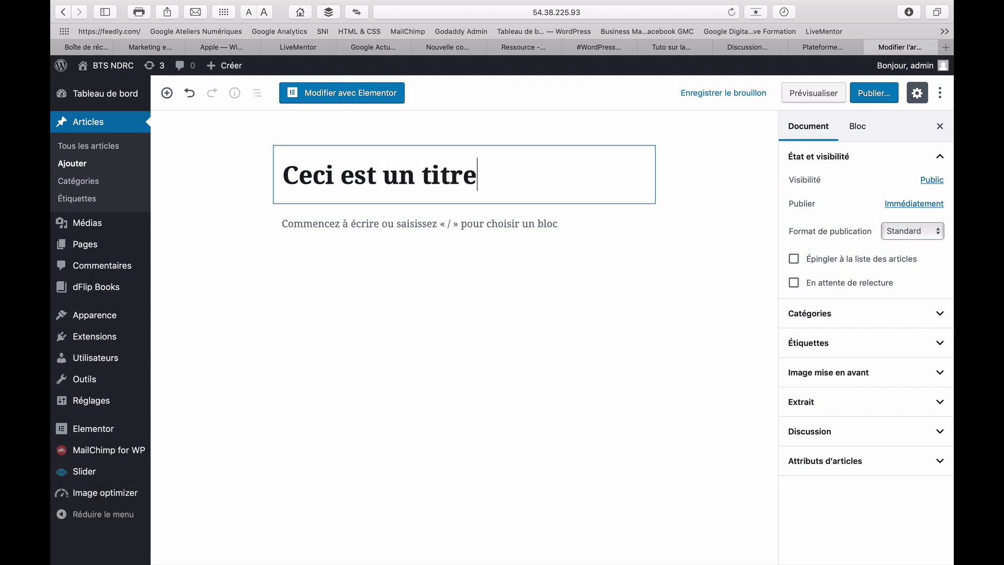
left_click(197, 166)
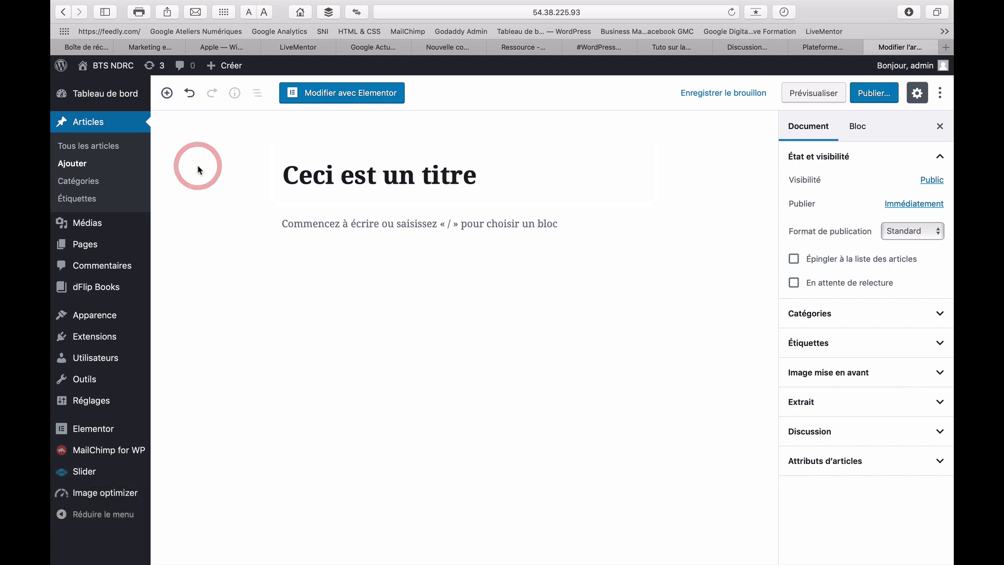
Examine the block types offered under Blocs communs and Mise en forme in the block library
left_click(167, 94)
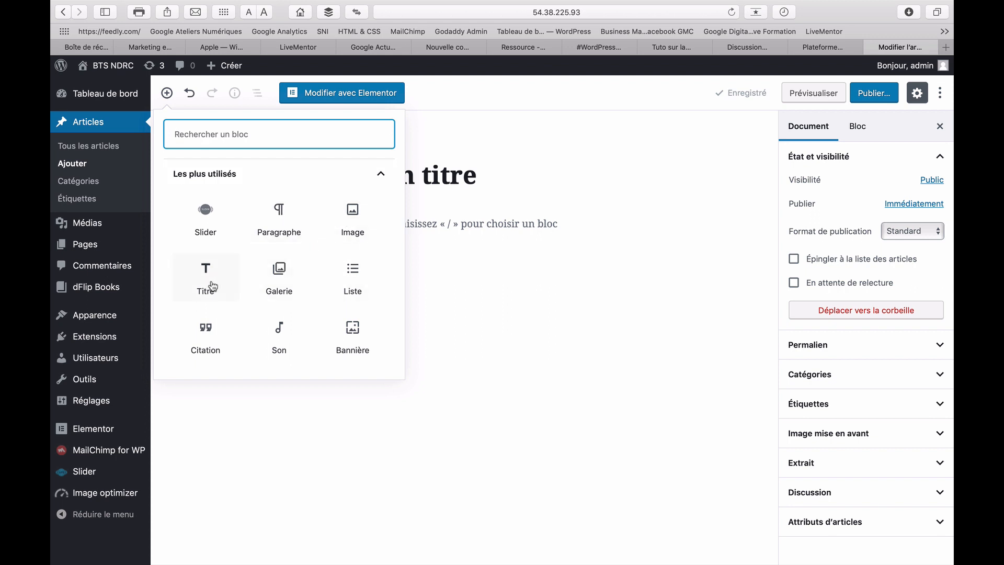
scroll(211, 285, "down", 3)
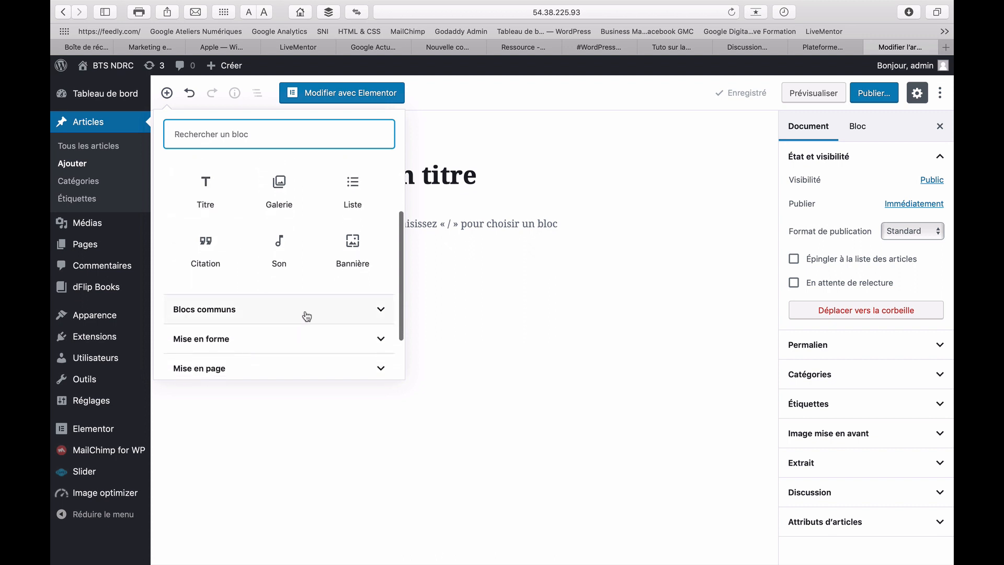
left_click(368, 314)
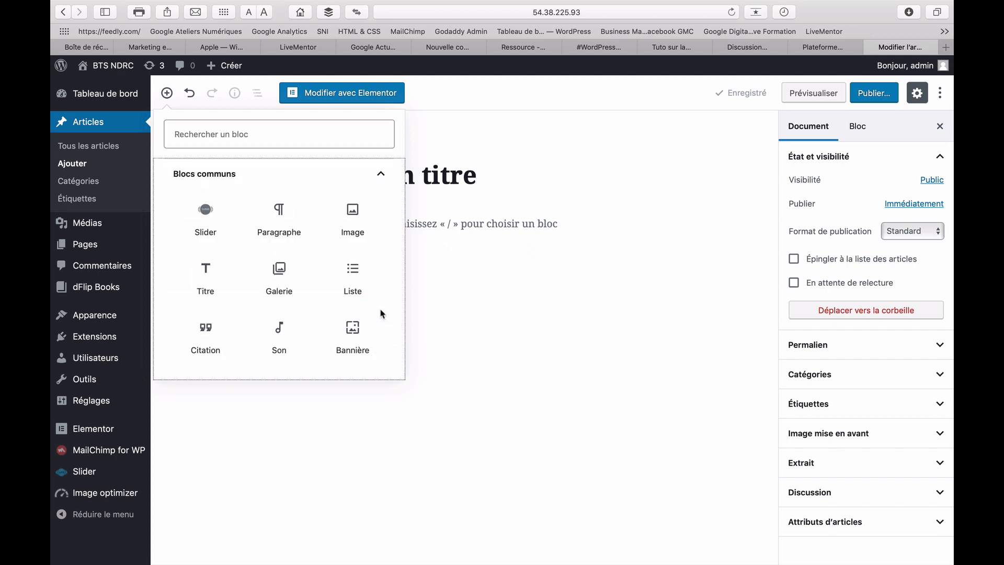
scroll(303, 260, "down", 3)
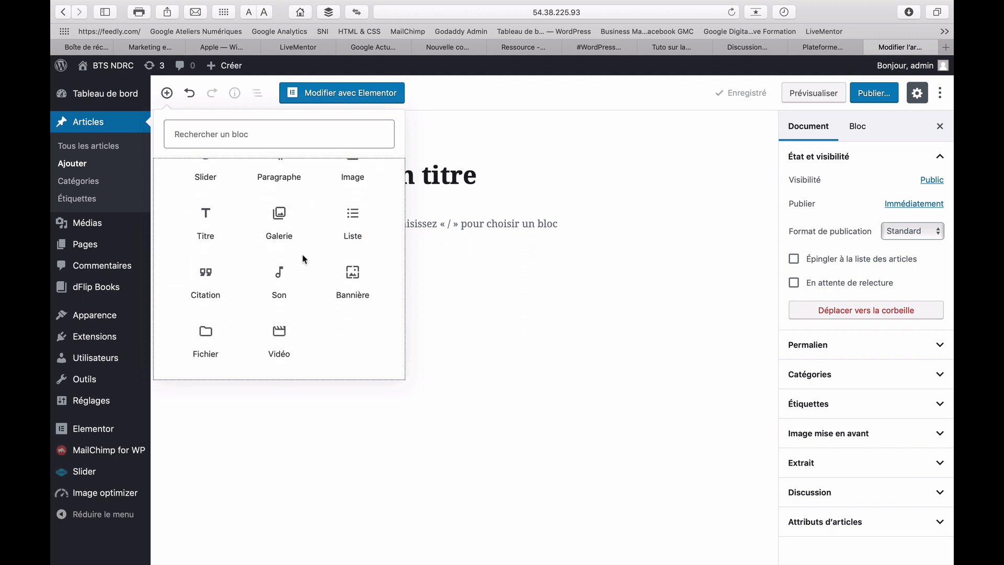
scroll(303, 258, "up", 3)
scroll(303, 258, "up", 3)
scroll(304, 260, "down", 5)
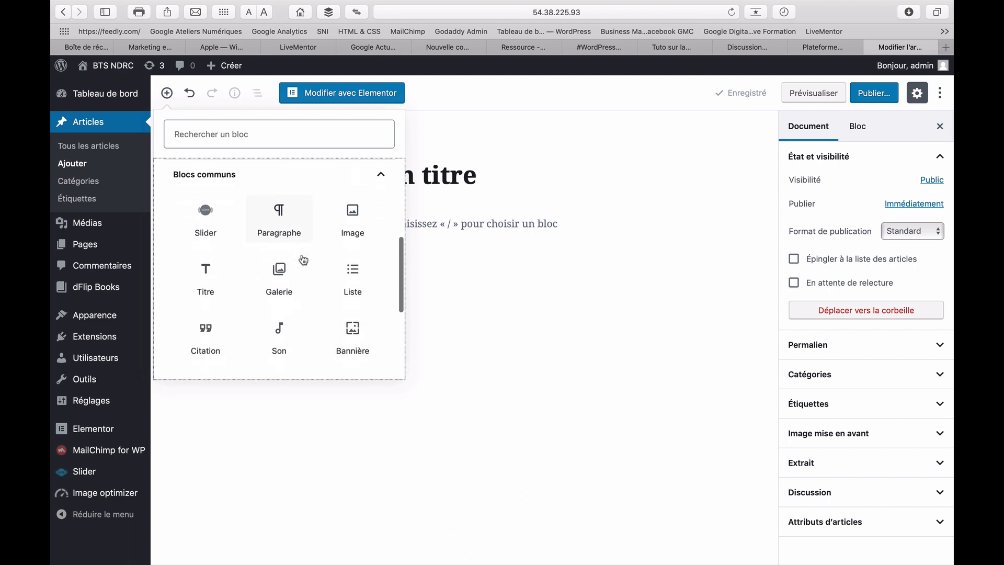
scroll(304, 260, "down", 4)
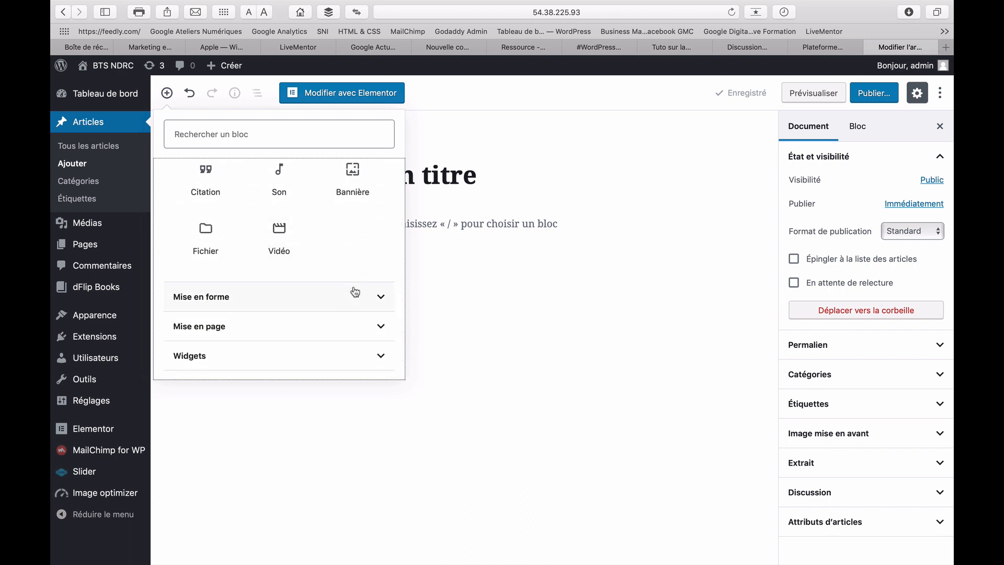
left_click(380, 298)
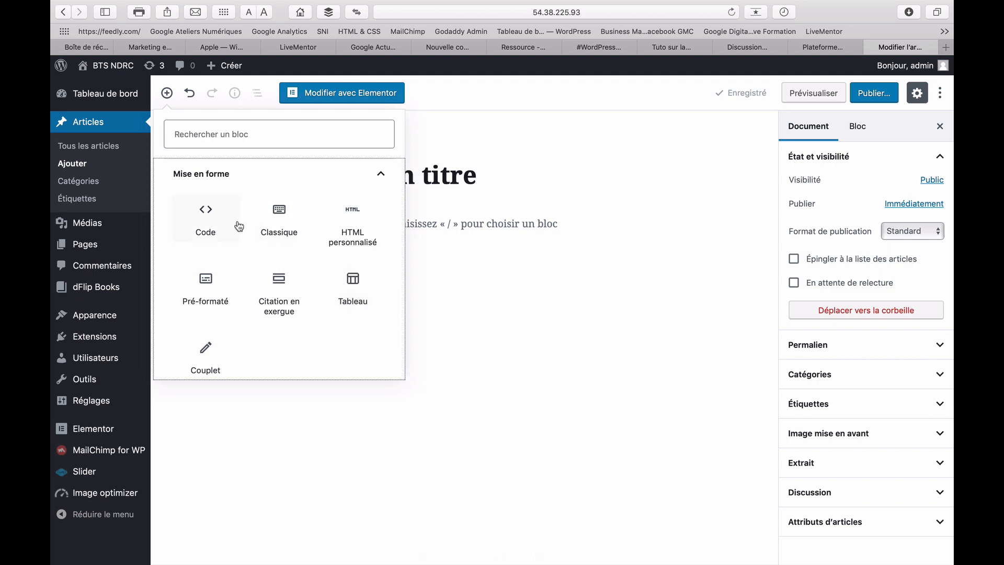
Examine the block types offered under Mise en page, Widgets and Contenus embarqués in the block library
scroll(228, 274, "down", 5)
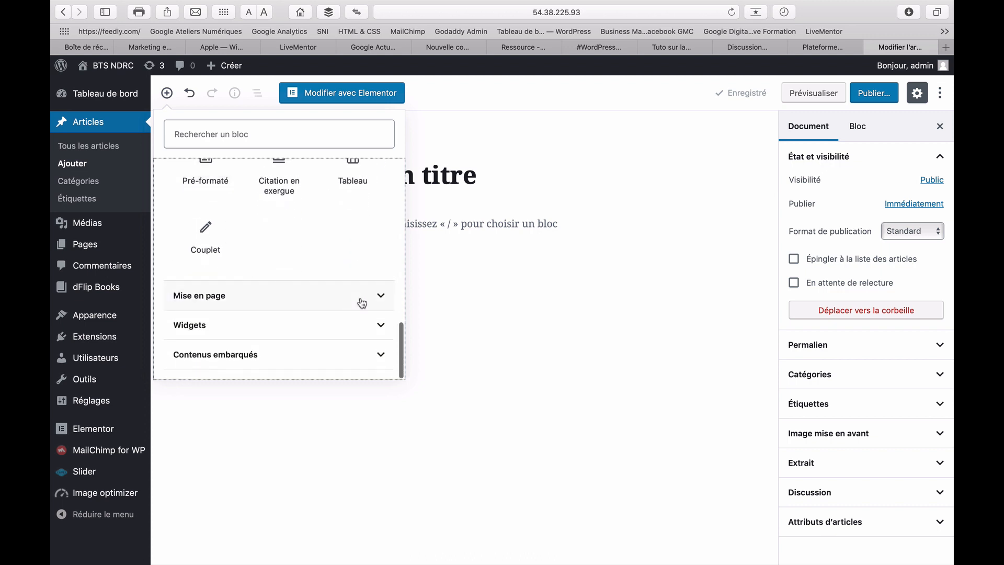
left_click(362, 304)
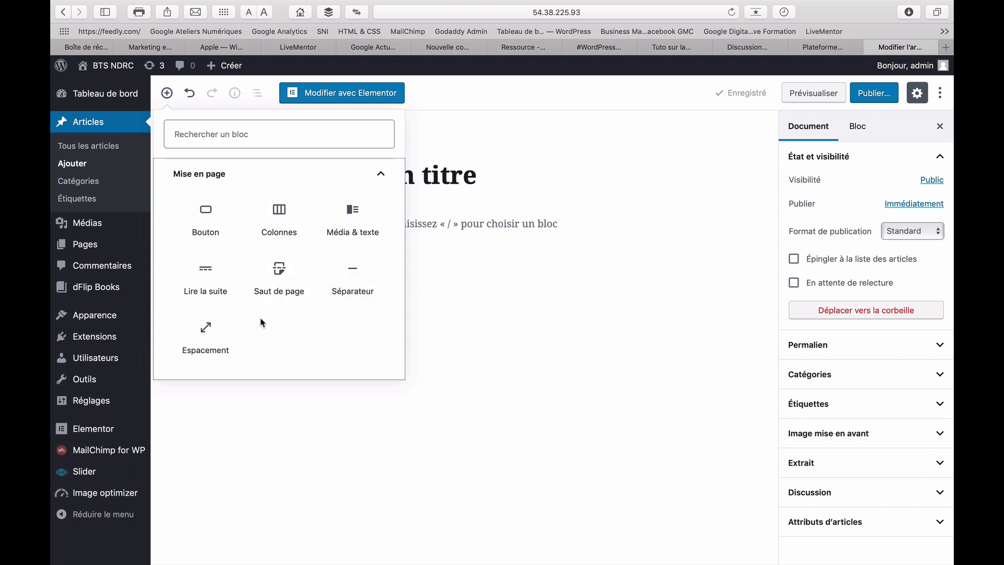
scroll(262, 324, "down", 3)
left_click(383, 325)
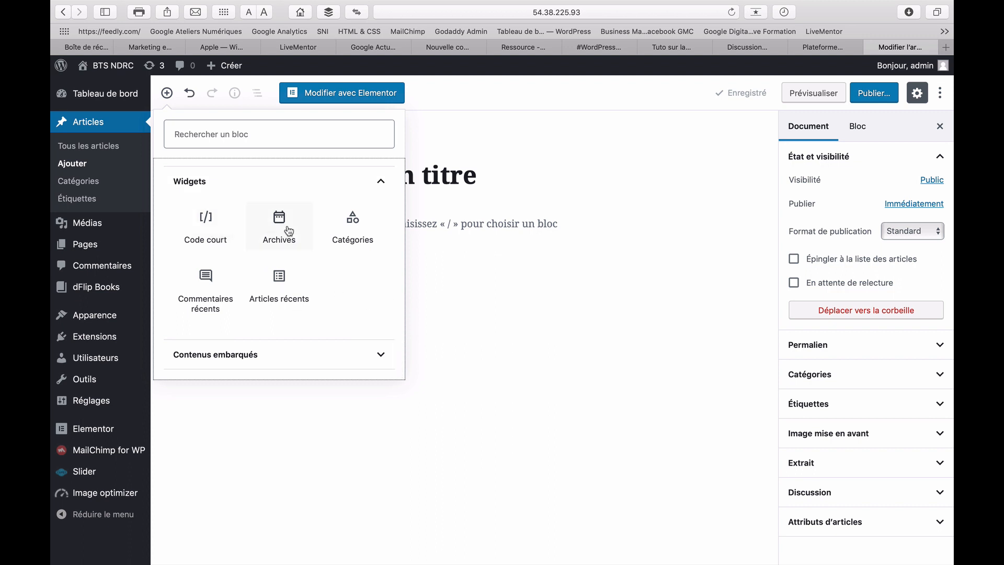
left_click(384, 354)
scroll(381, 352, "down", 2)
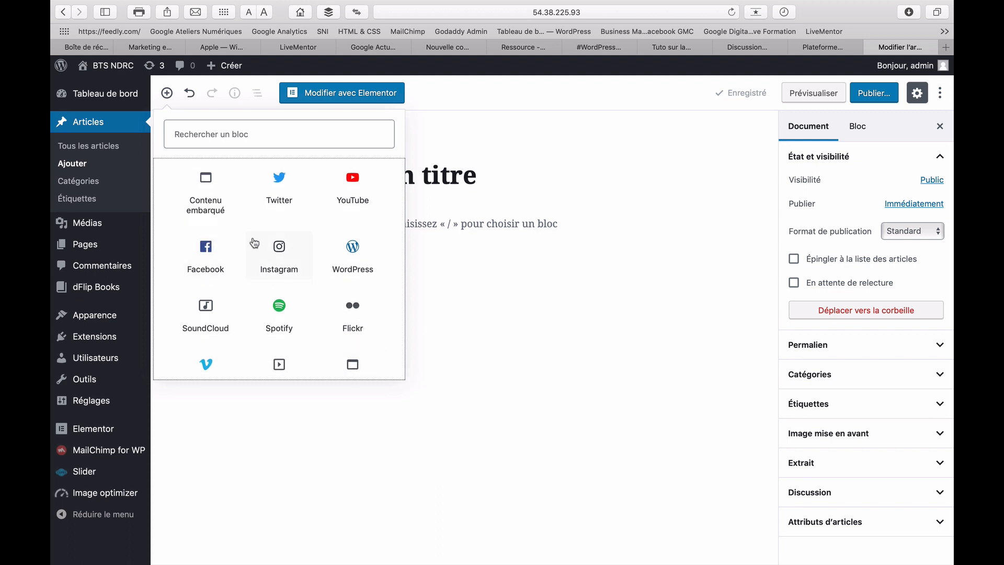
scroll(255, 242, "down", 10)
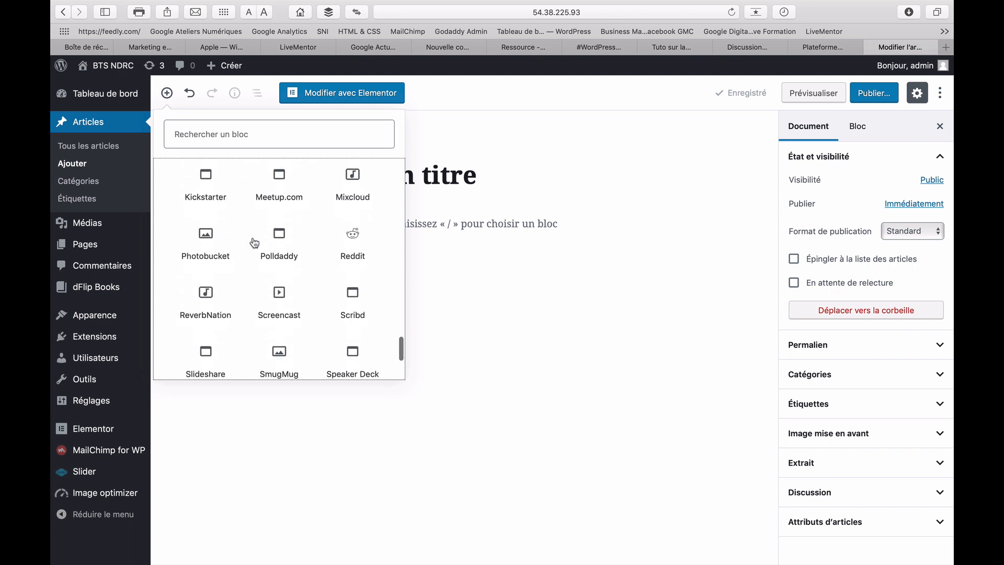
scroll(254, 242, "down", 3)
scroll(254, 242, "up", 15)
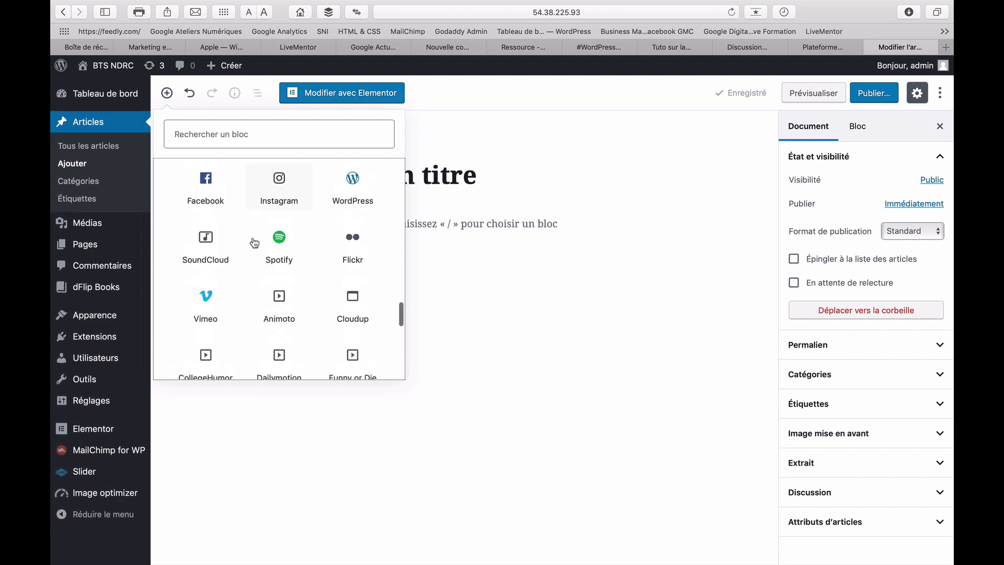
scroll(255, 242, "up", 5)
scroll(254, 242, "down", 1)
scroll(254, 242, "up", 5)
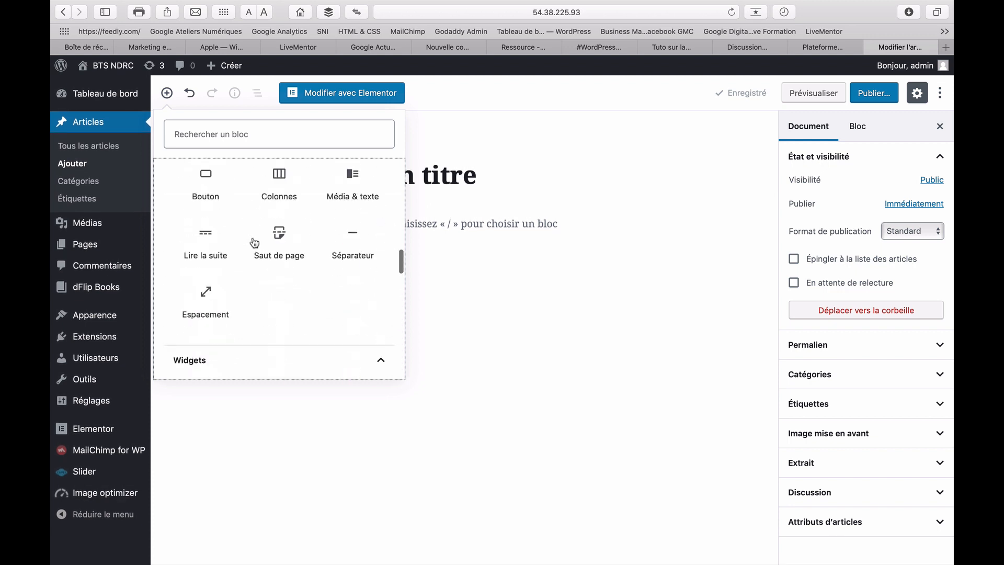
scroll(254, 242, "up", 10)
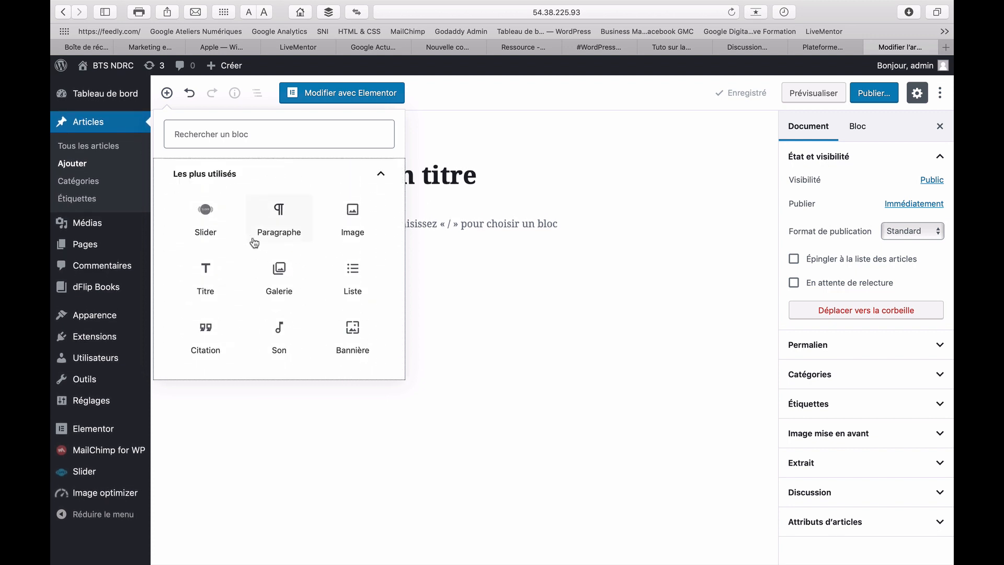
Insert a Paragraphe block below the title containing the text "Ceci est un paragraphe"
left_click(281, 222)
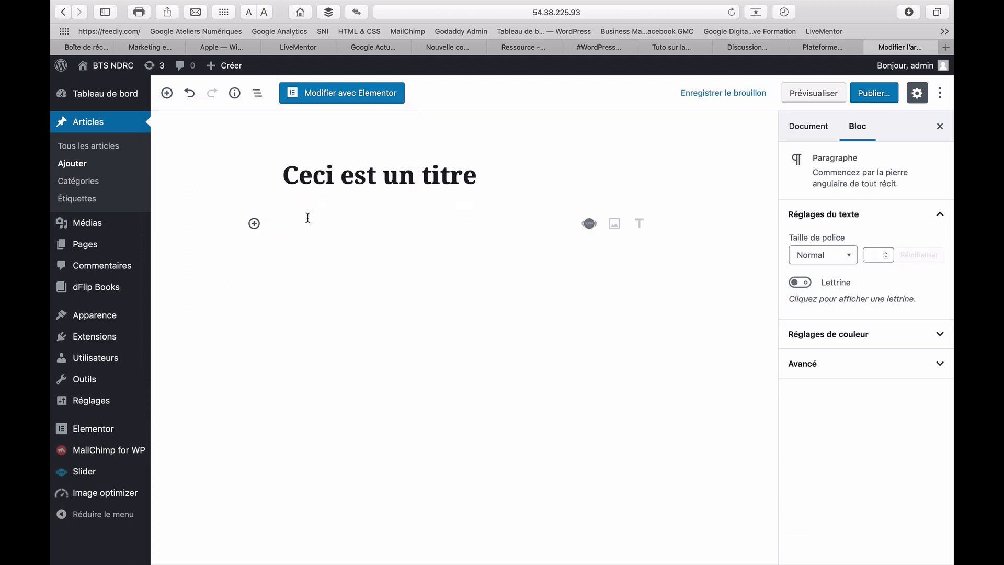
type("Ceci est un para")
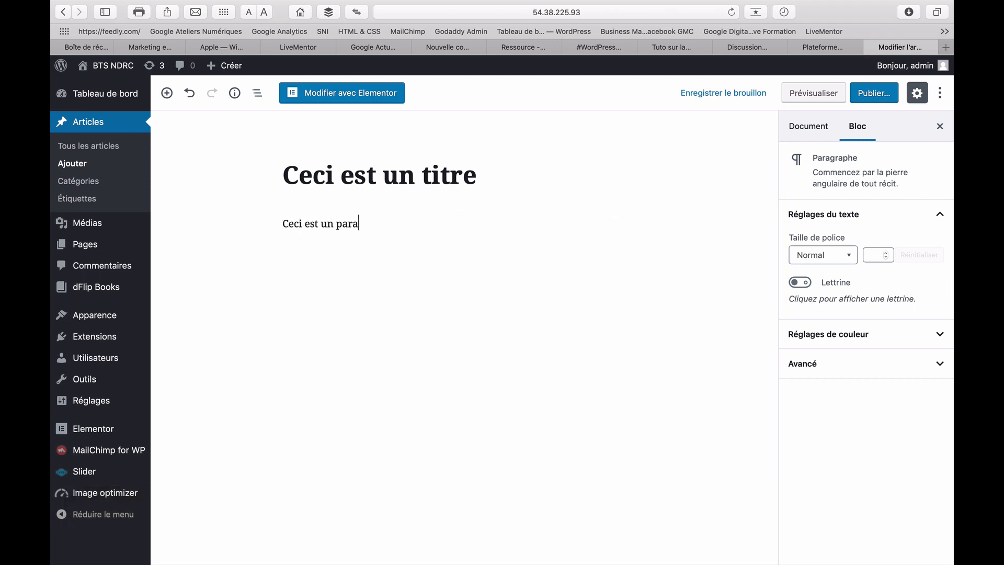
type("graphe")
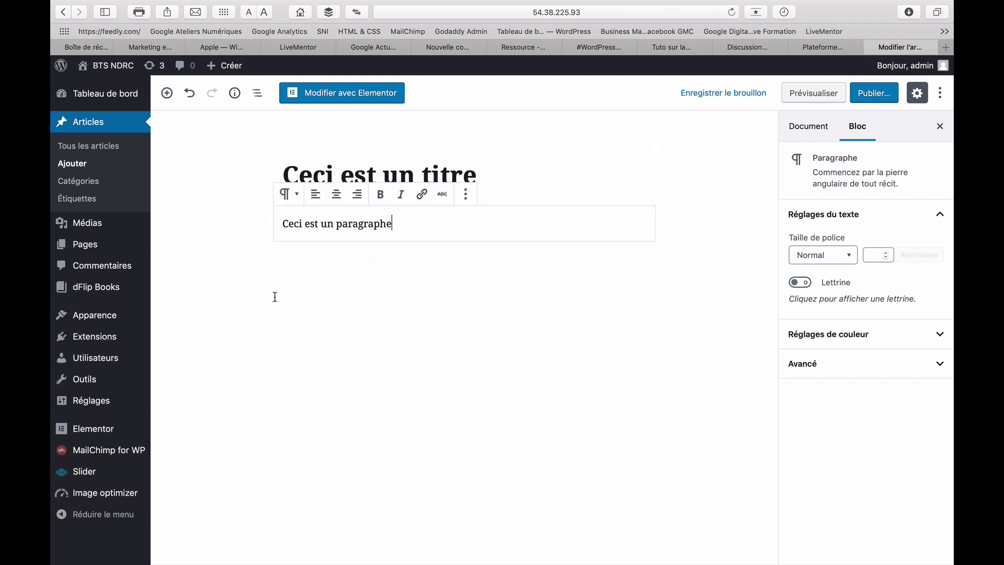
left_click(199, 260)
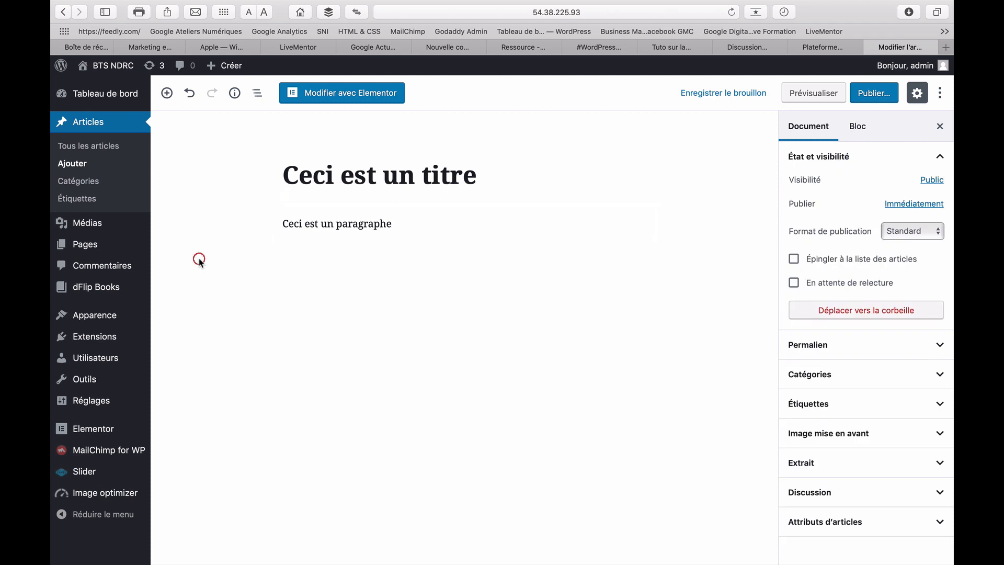
Transform the paragraph block into a Titre block and try heading levels H3 and H4
left_click(328, 225)
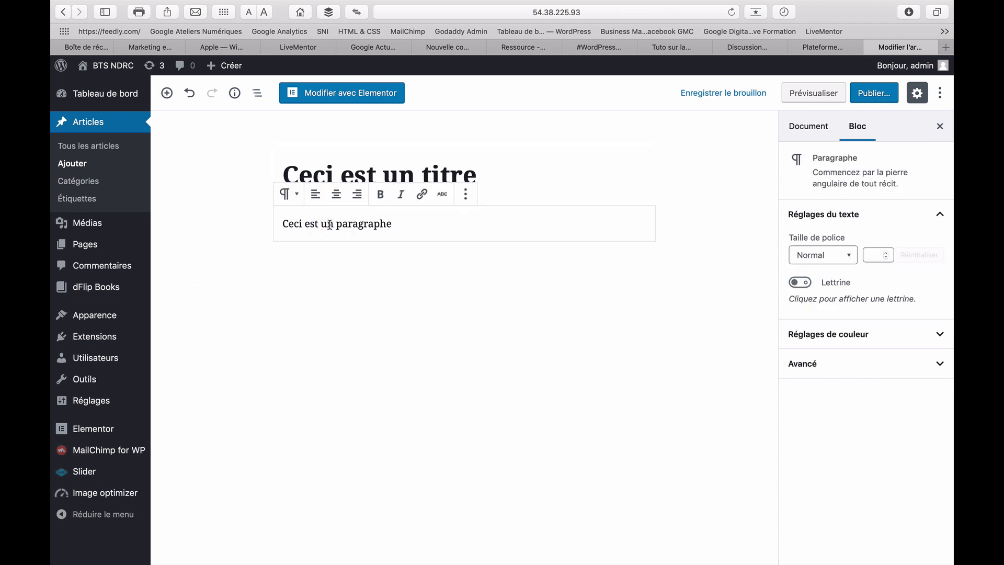
left_click(299, 201)
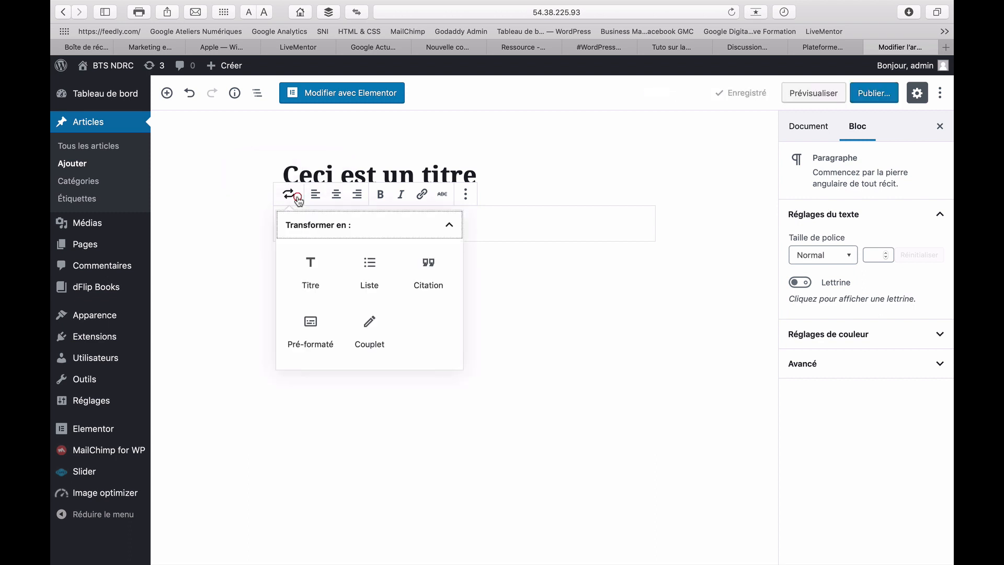
left_click(311, 275)
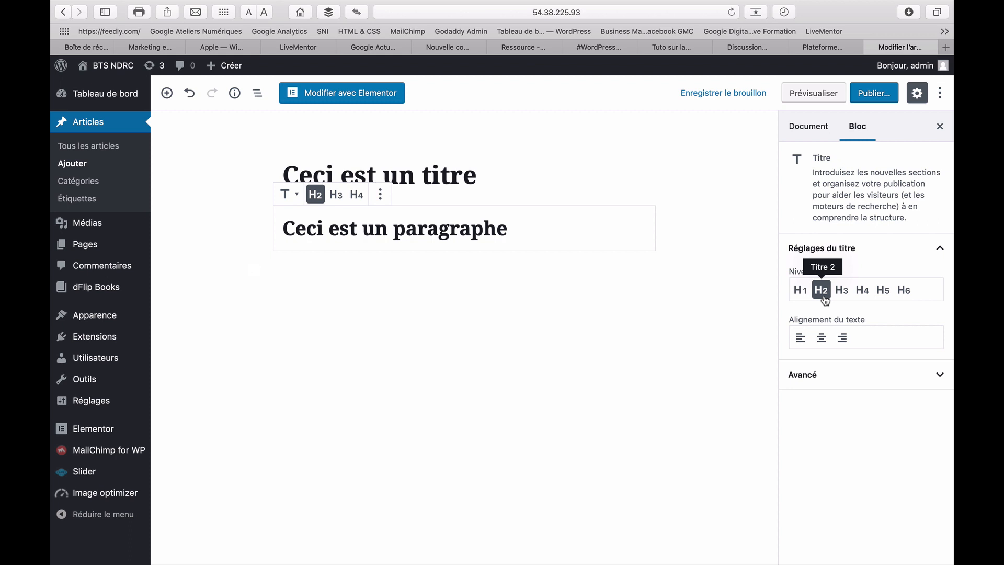
left_click(336, 203)
left_click(358, 198)
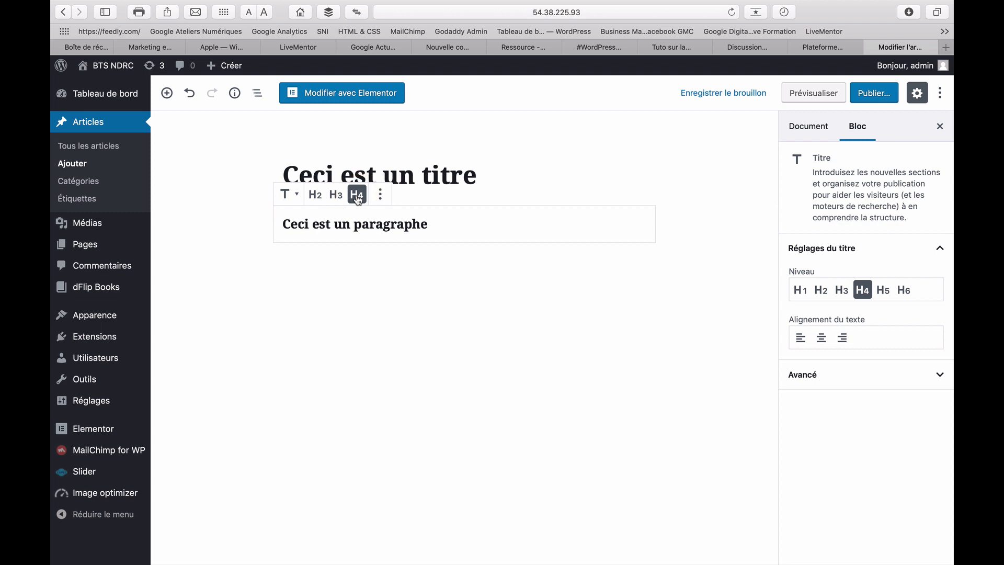
Transform the H4 heading block back into a Paragraphe block
mouse_move(352, 265)
left_click(292, 195)
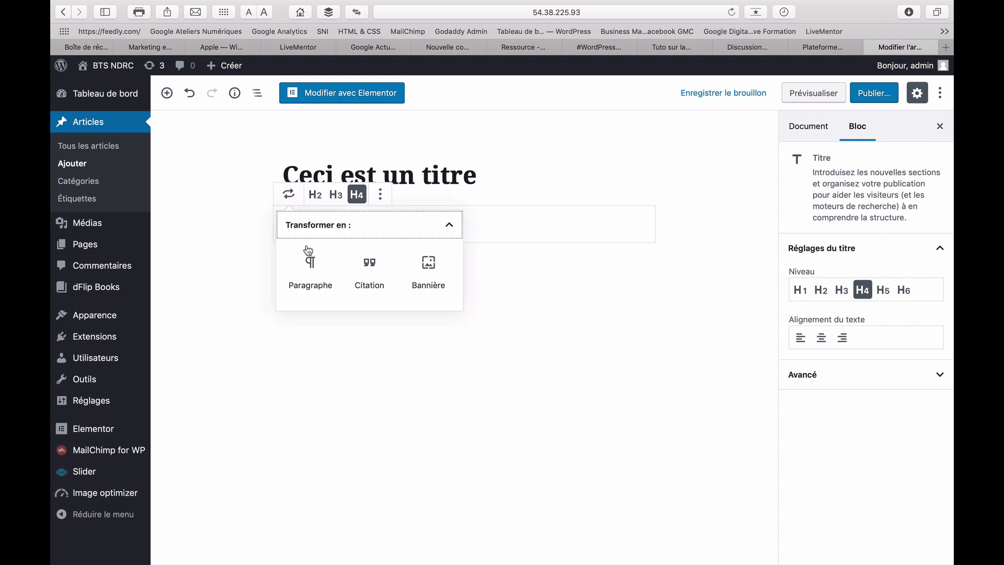
left_click(310, 261)
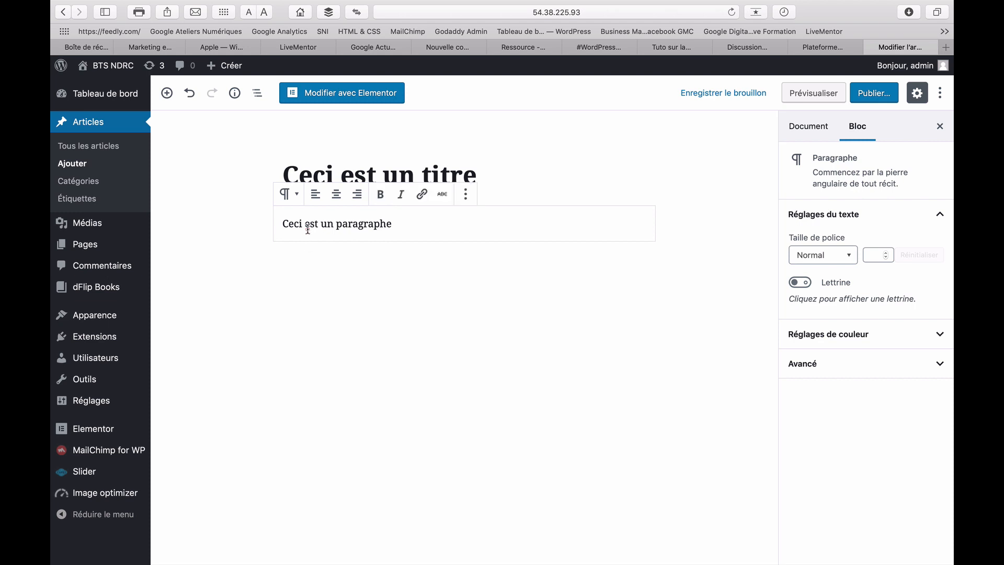
Centre the paragraph's text and review the additional options available for the block
left_click(336, 197)
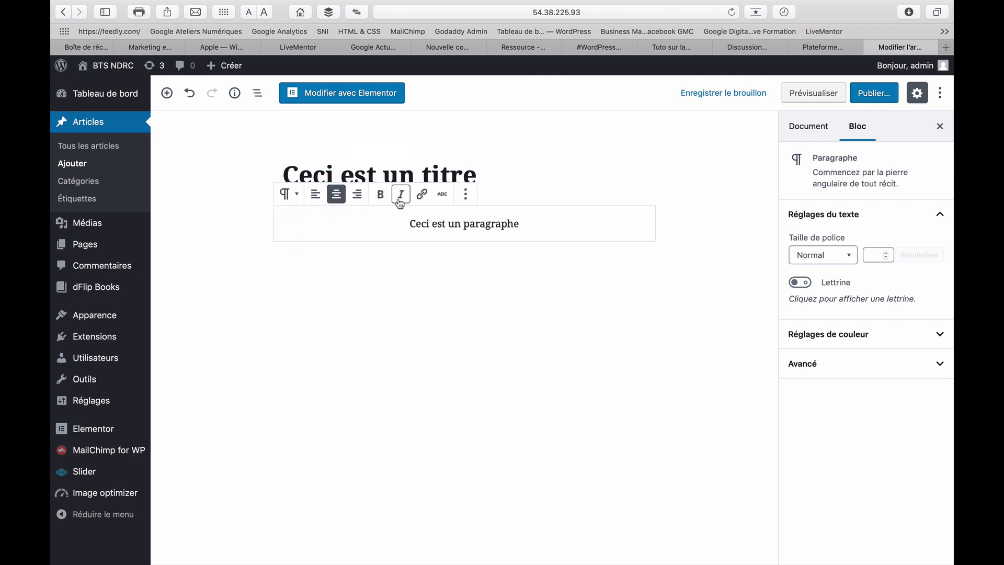
left_click(466, 197)
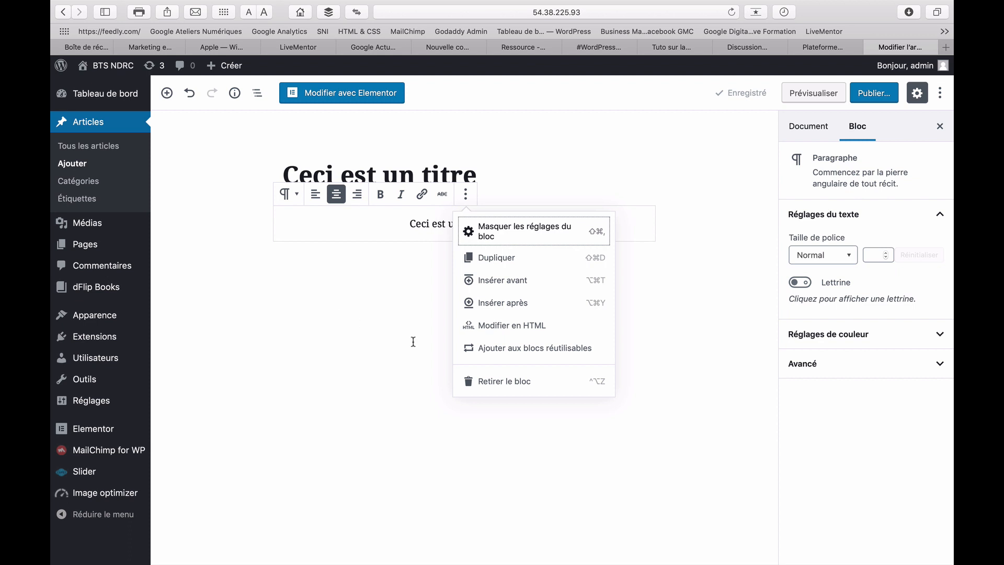
left_click(236, 248)
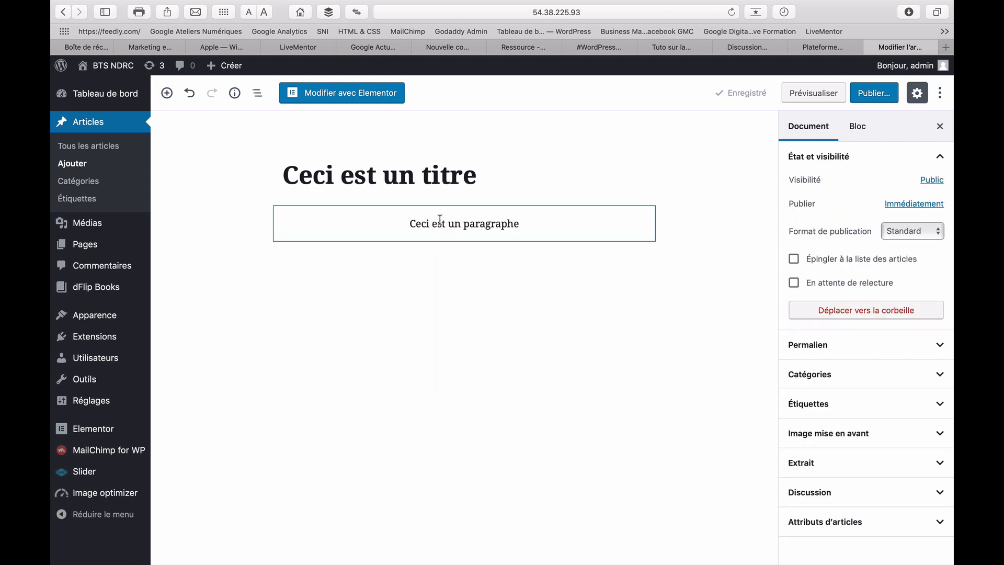
Insert a Séparateur block from the Mise en page category below the paragraph
left_click(346, 283)
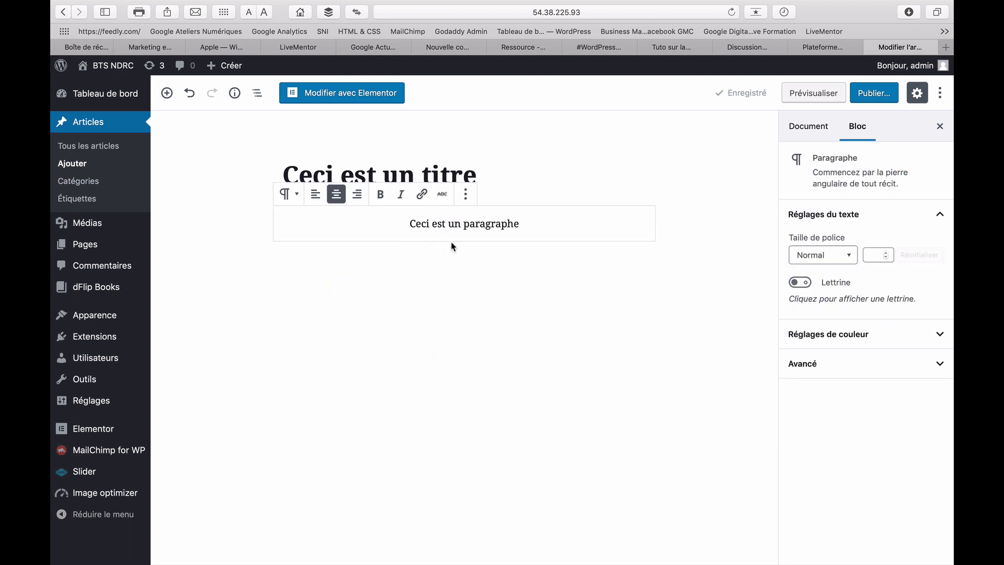
key("Return")
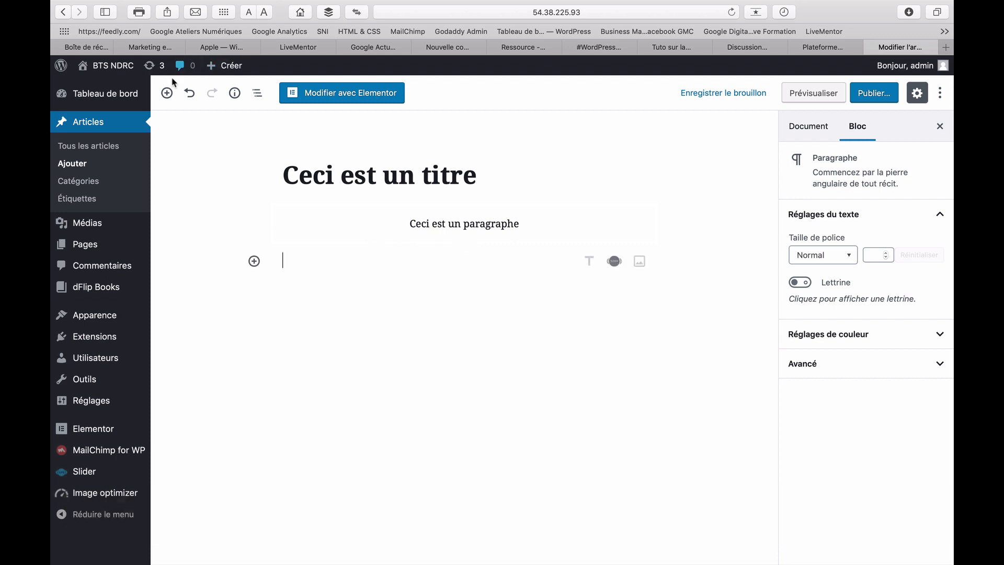
left_click(167, 93)
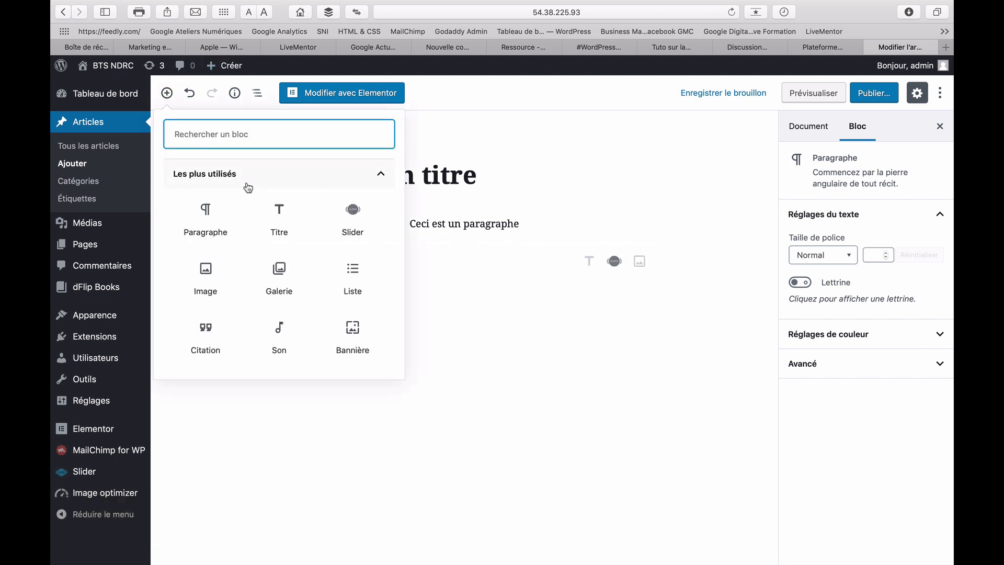
scroll(256, 219, "down", 5)
scroll(256, 219, "down", 3)
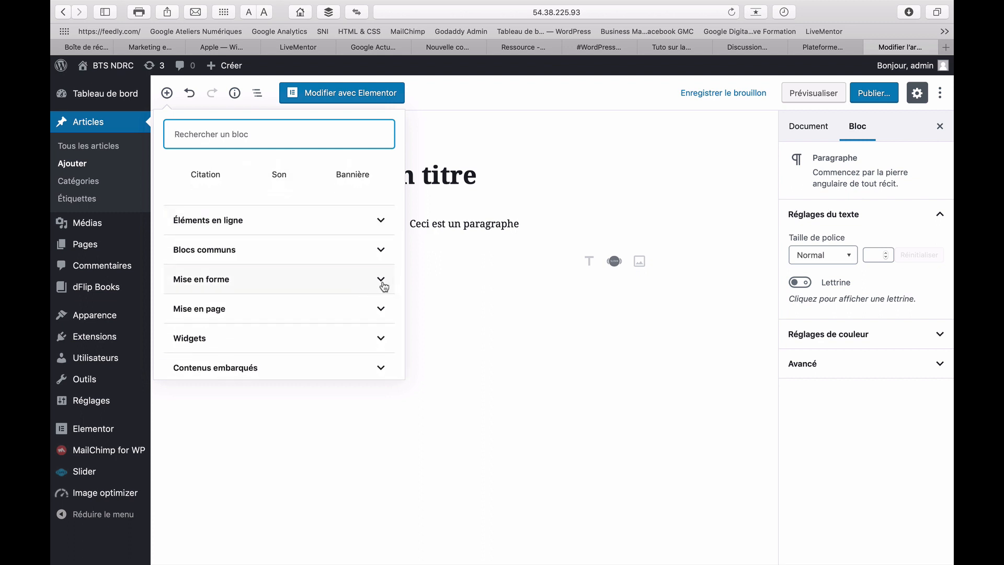
left_click(381, 312)
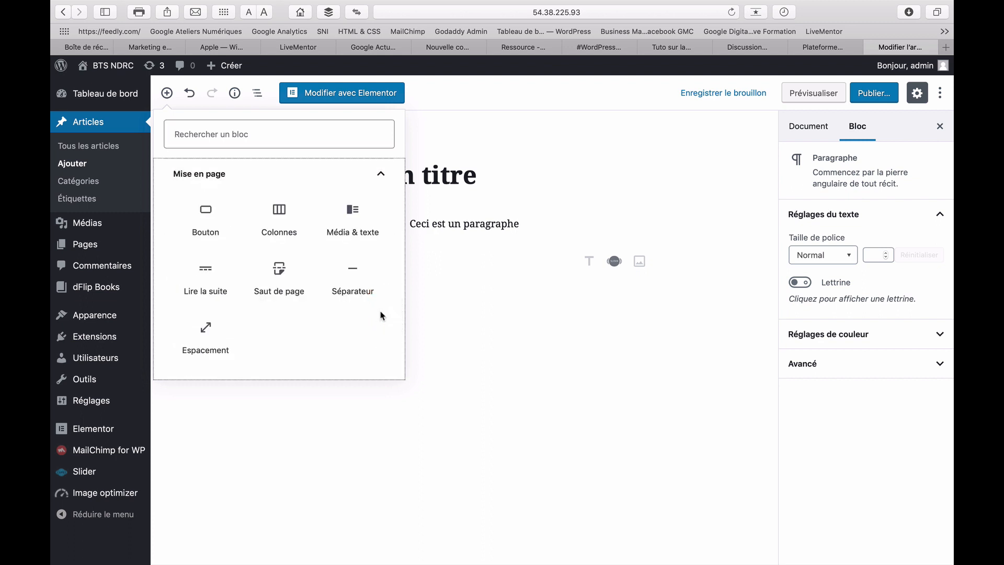
left_click(361, 283)
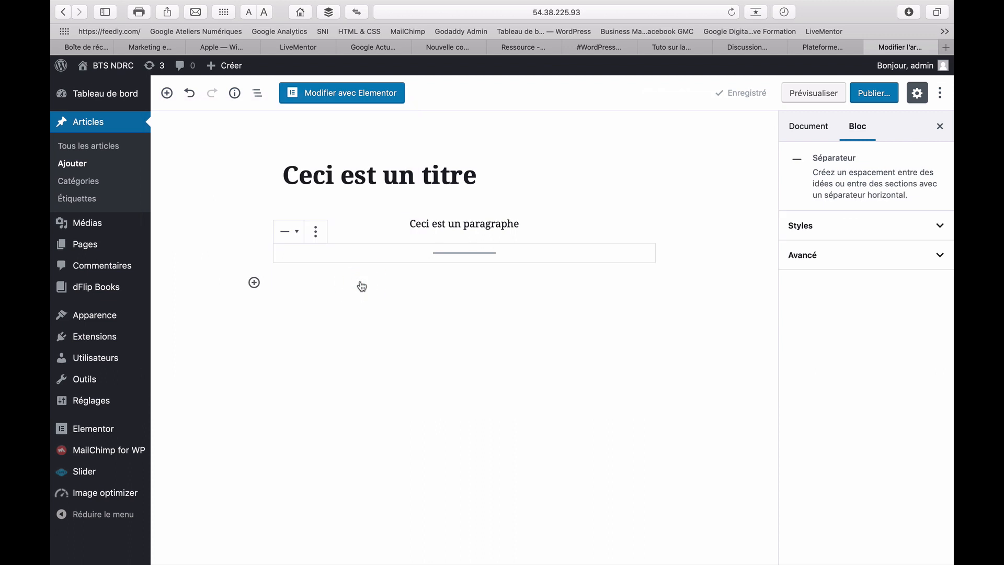
Preview the post as it appears on the site, then return to the editor
left_click(824, 93)
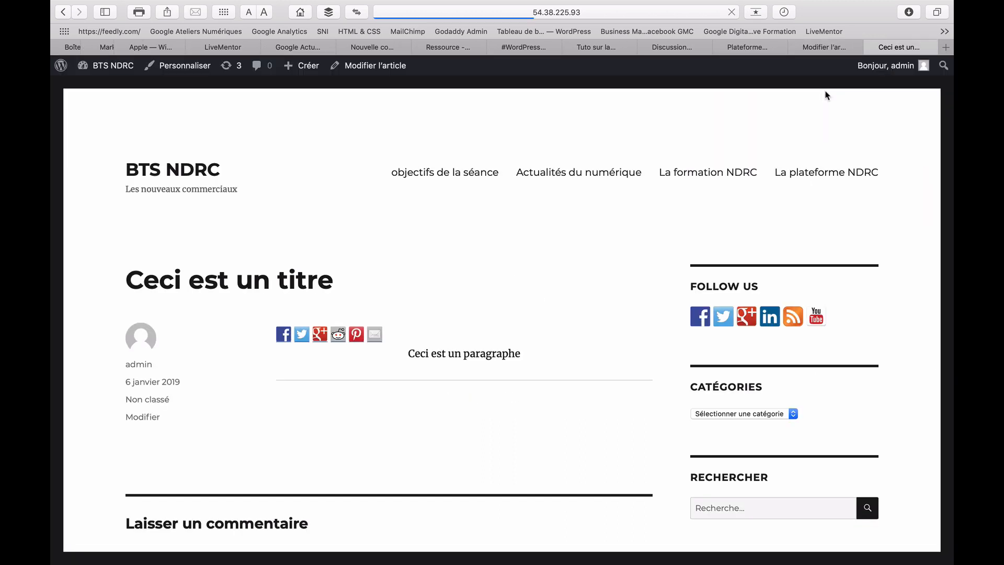
scroll(349, 245, "down", 1)
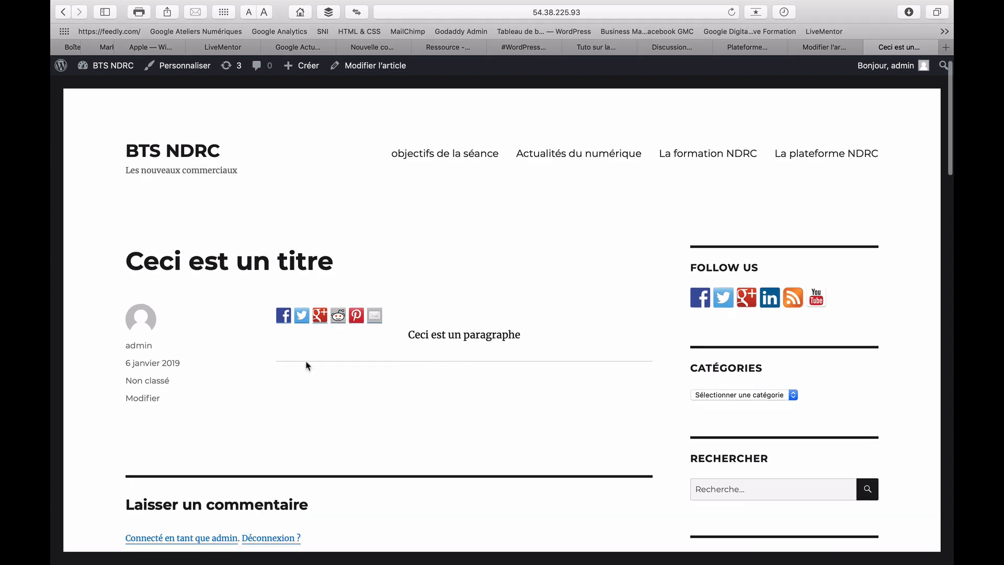
left_click(833, 47)
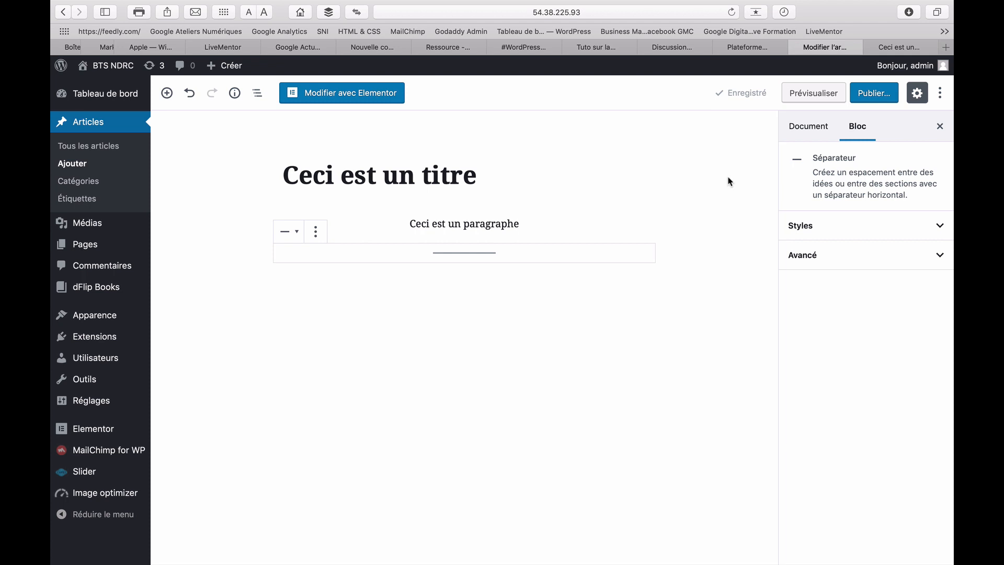
Examine the post's document settings, including the Permalien and Catégories sections
left_click(808, 130)
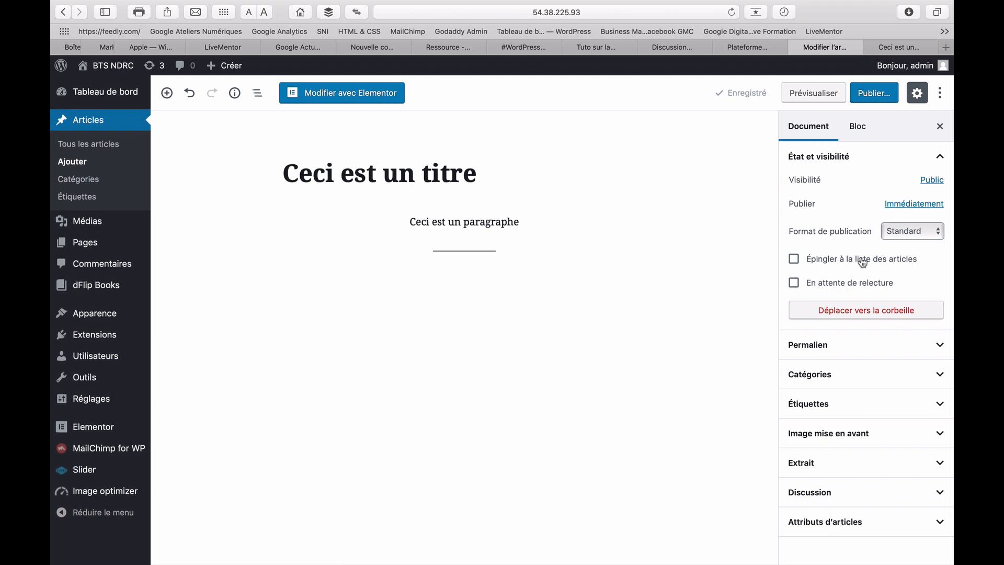
left_click(942, 346)
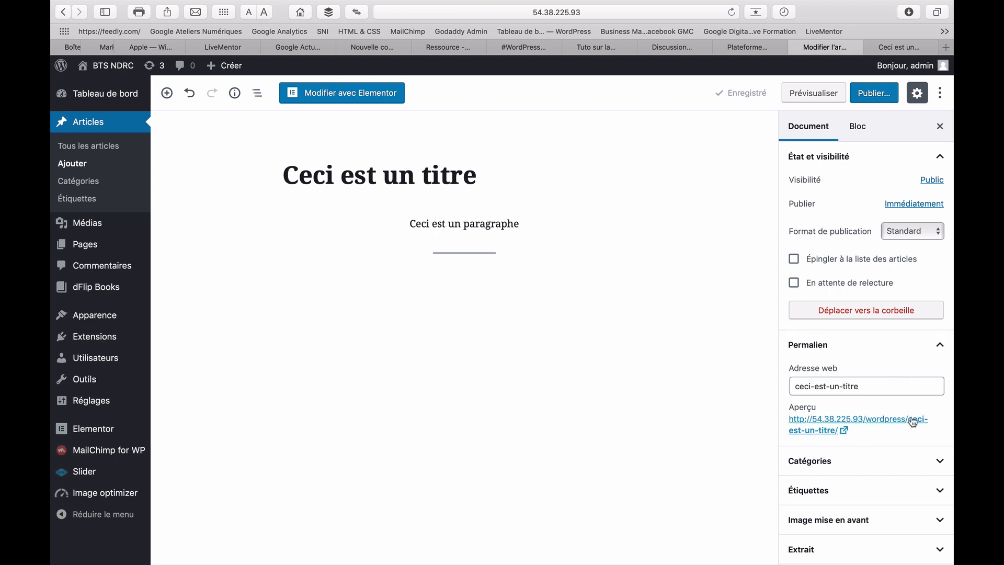
left_click(940, 346)
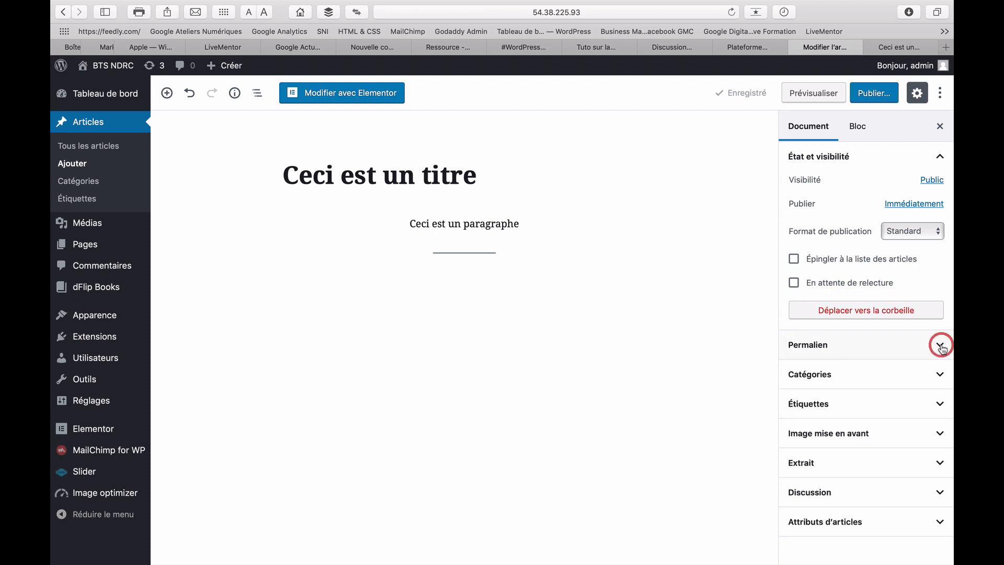
left_click(940, 374)
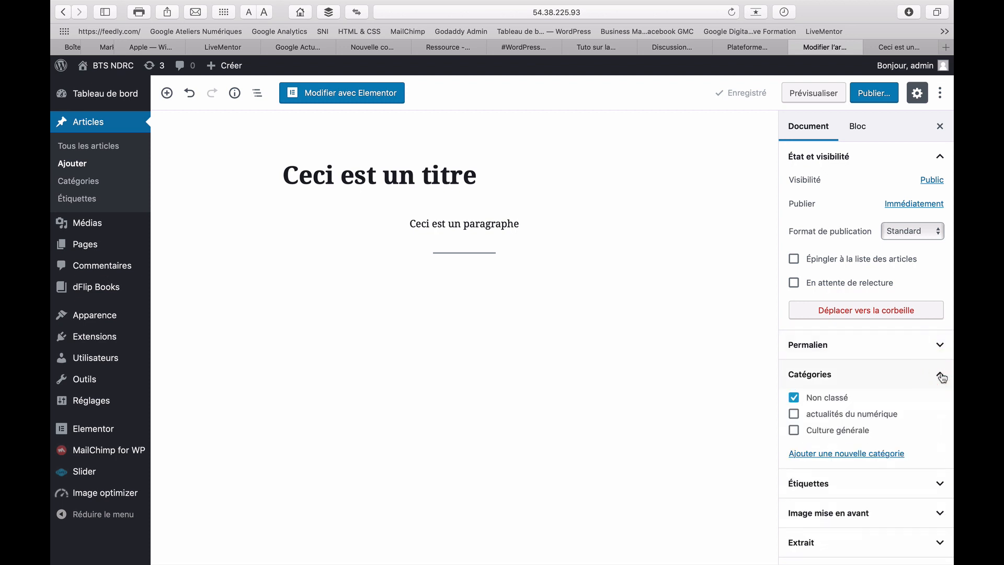
left_click(941, 375)
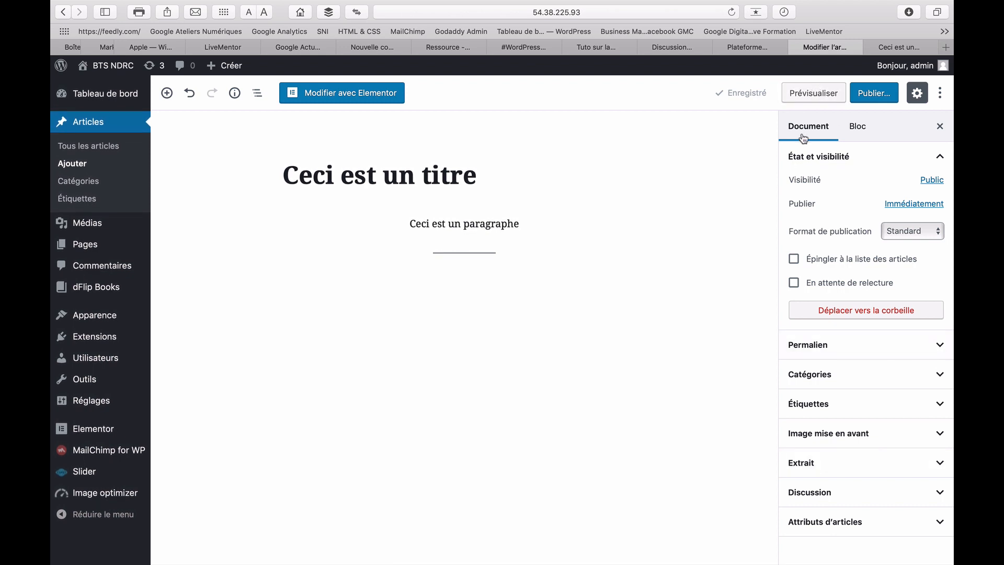
Select the paragraph block and try its Lettrine option, then switch it off again
left_click(858, 130)
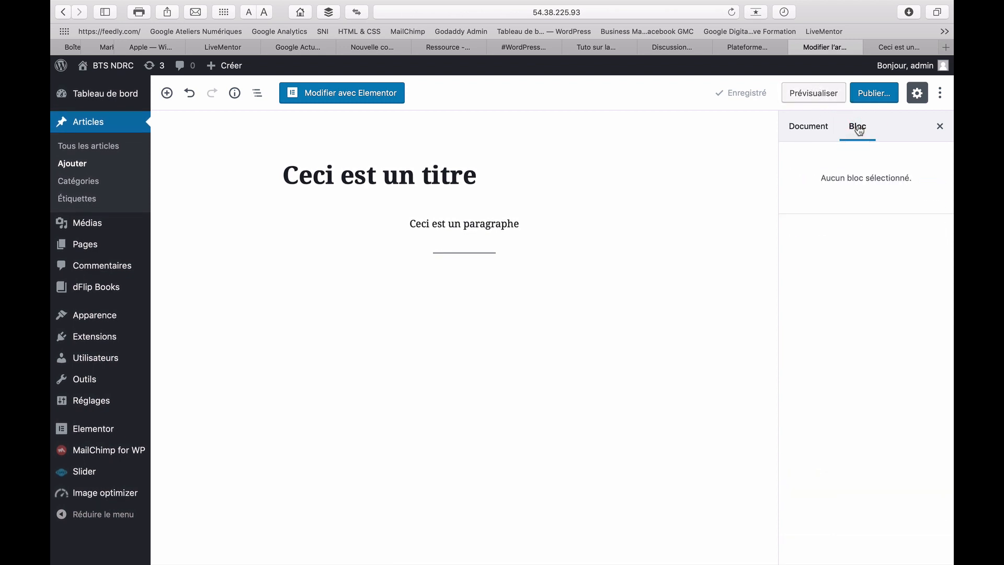
left_click(510, 229)
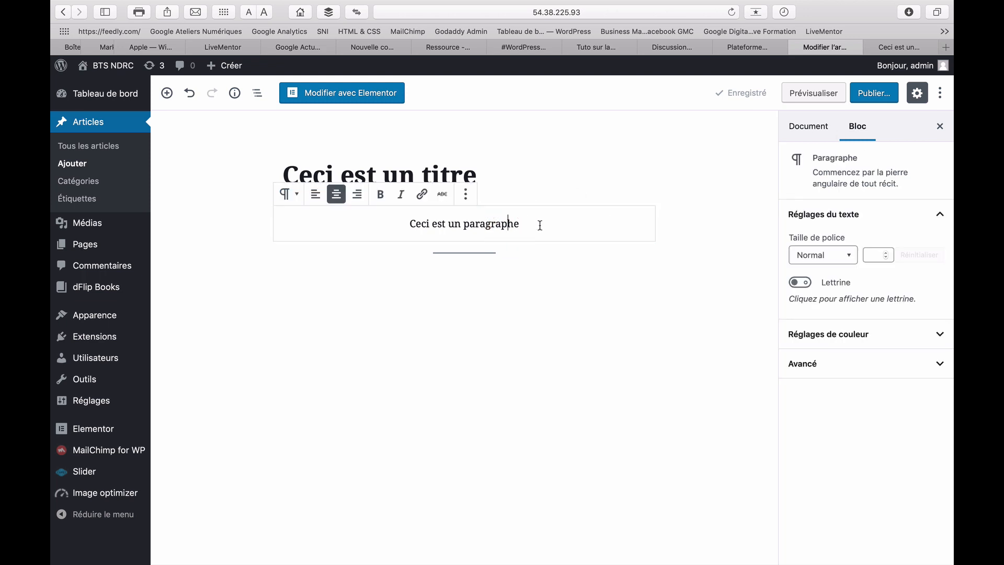
left_click(410, 223)
left_click(801, 283)
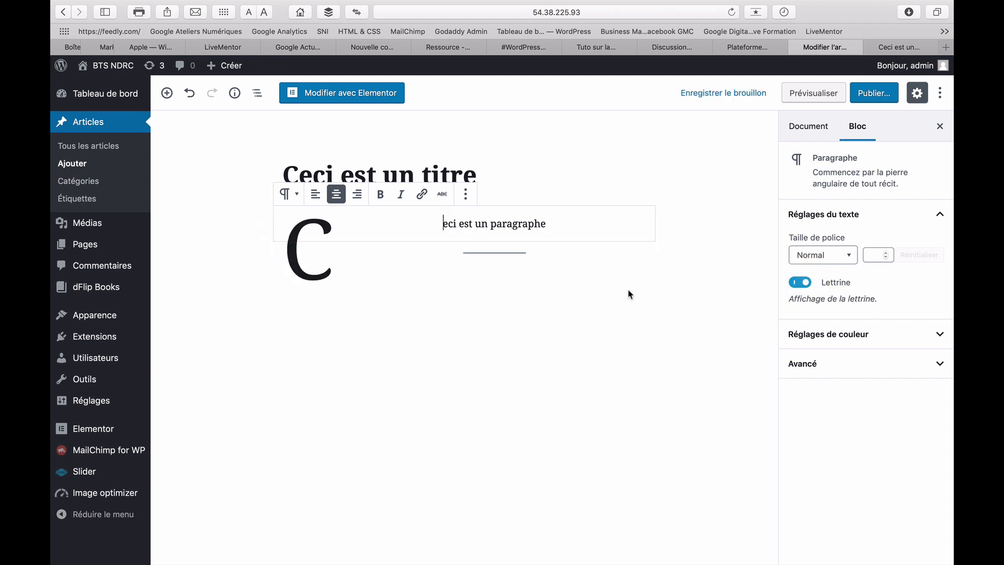
left_click(795, 285)
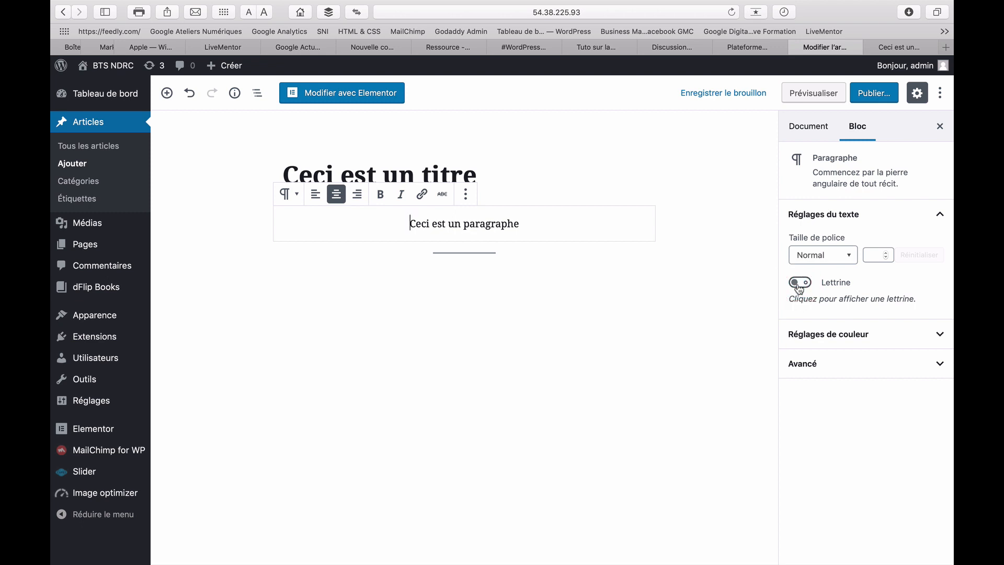
Give the paragraph block a yellow-orange background and, after trying orange text, set its text colour to dark grey
left_click(882, 341)
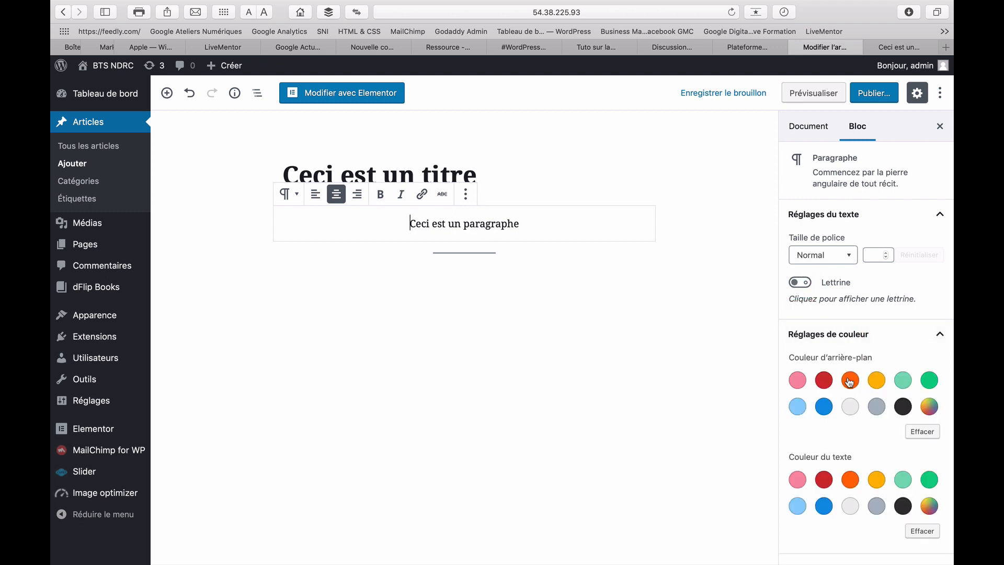
left_click(876, 381)
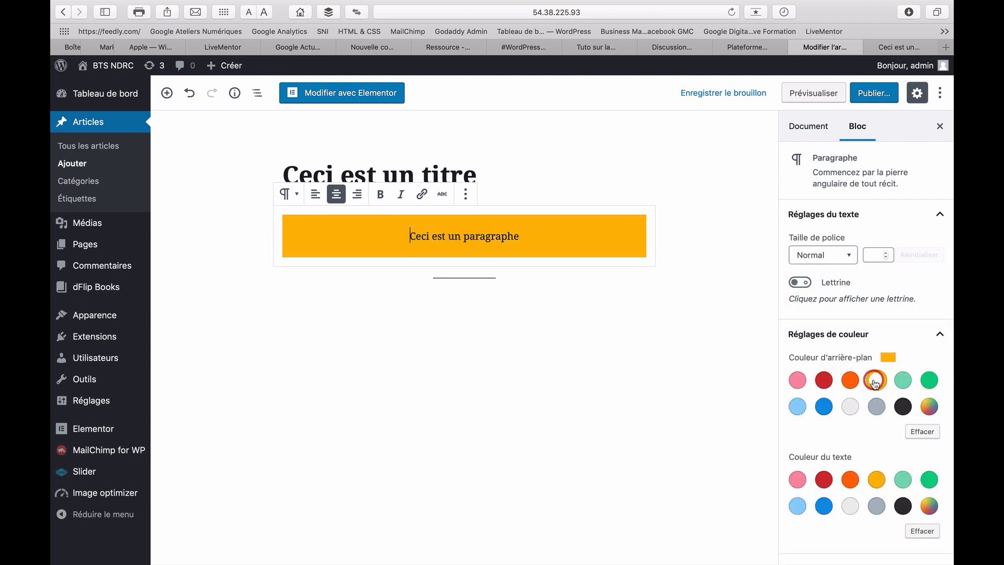
scroll(863, 419, "down", 1)
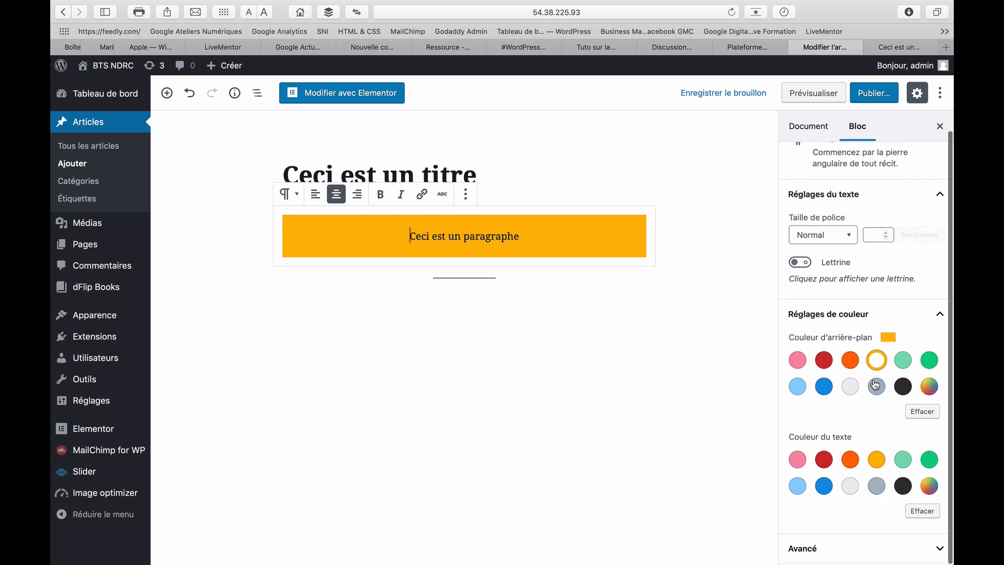
left_click(850, 461)
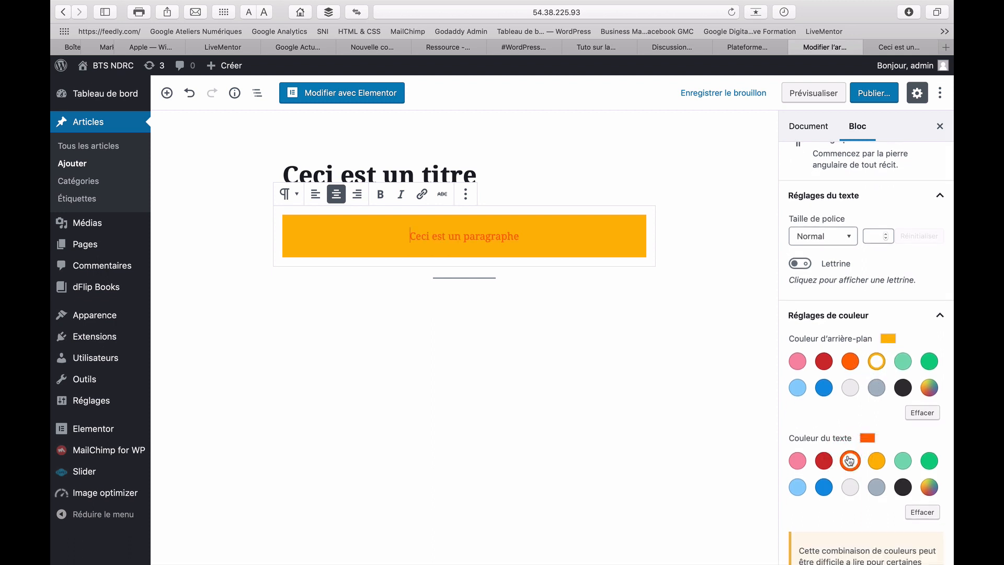
scroll(850, 461, "down", 4)
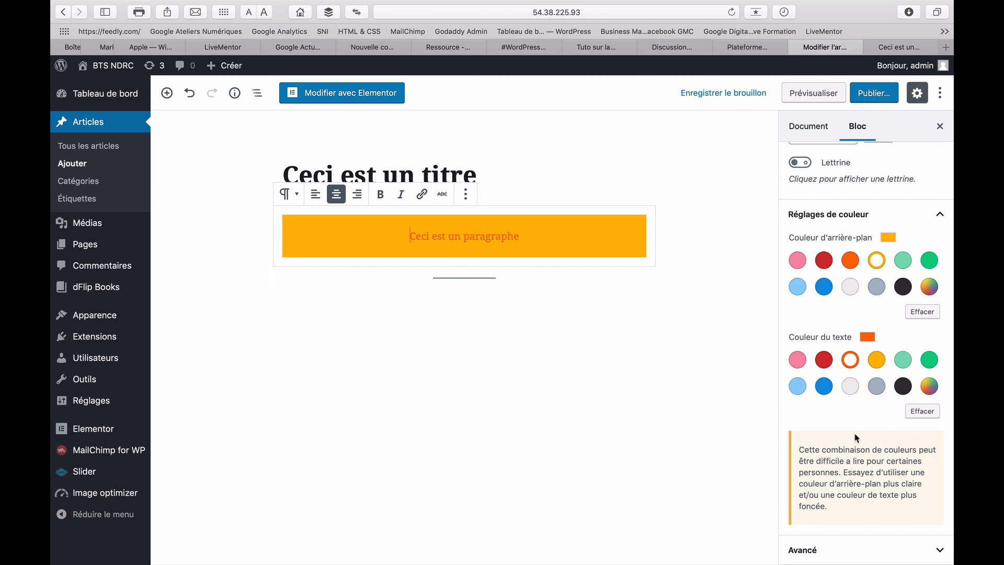
left_click(903, 387)
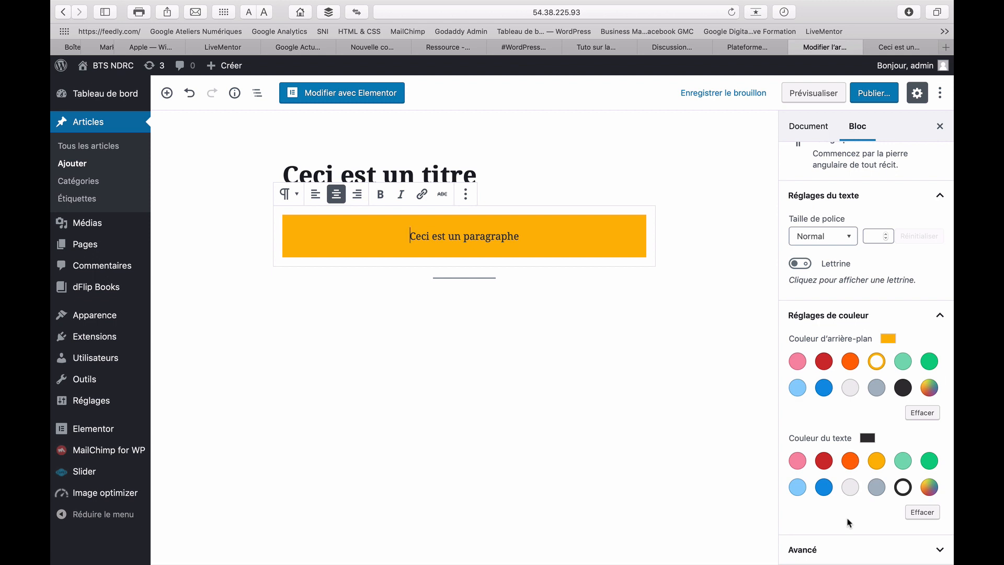
Try pale green as the paragraph's text colour, then set it back to dark grey
left_click(903, 460)
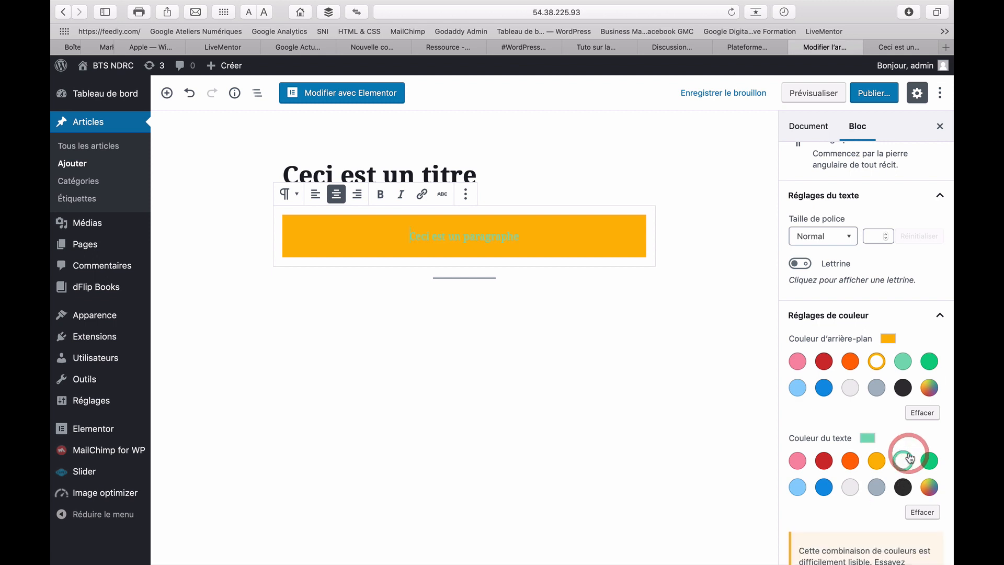
scroll(877, 462, "down", 3)
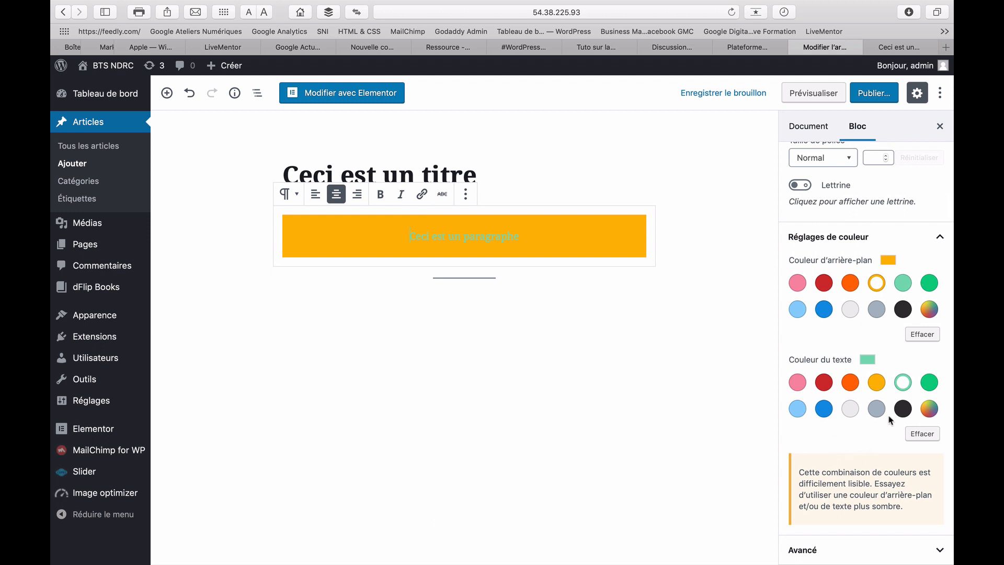
left_click(903, 409)
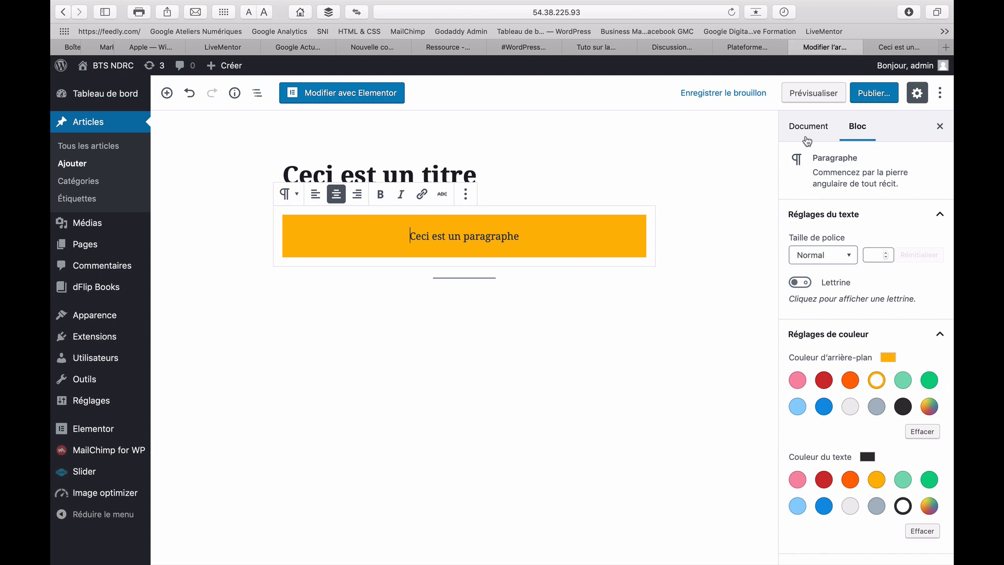
Insert a Titre block at level H2 below the separator with the text "Ceci est un sous-titre"
left_click(491, 300)
left_click(254, 307)
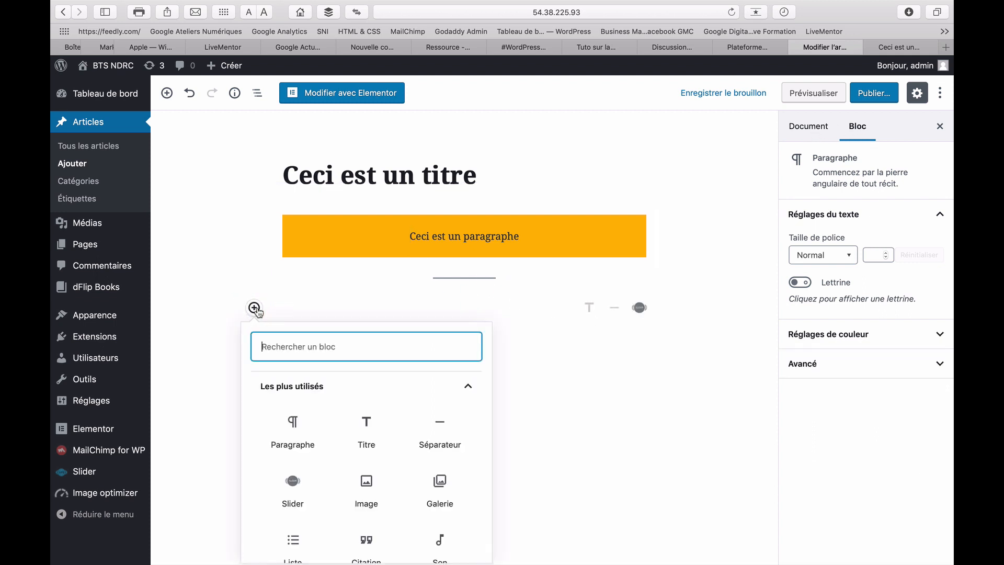
left_click(367, 430)
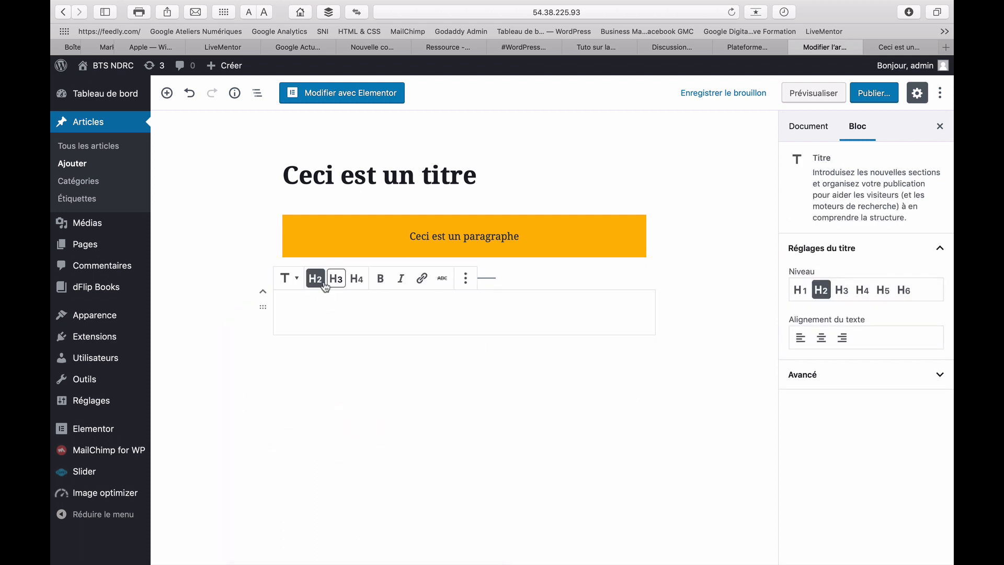
type("Cec")
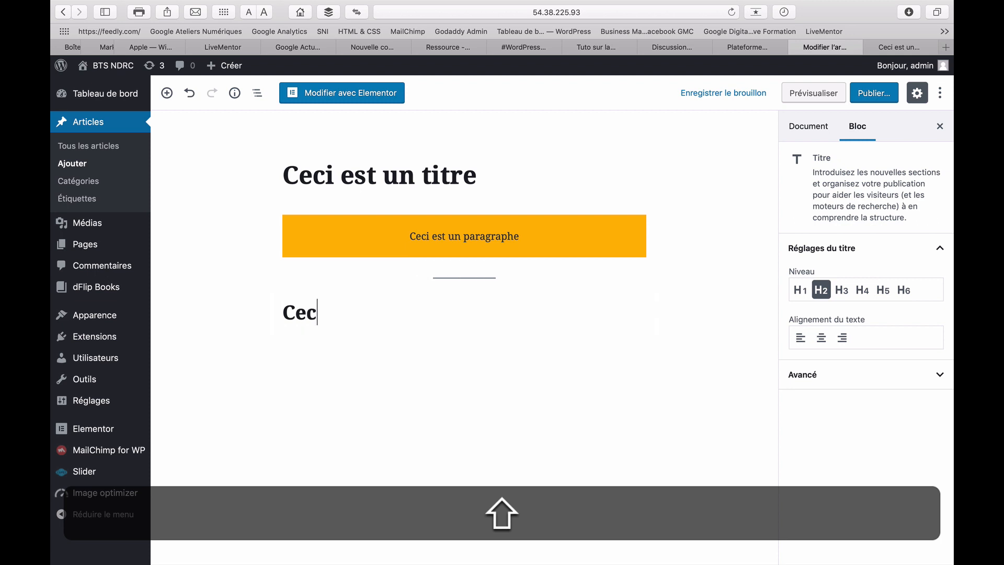
type("i est un")
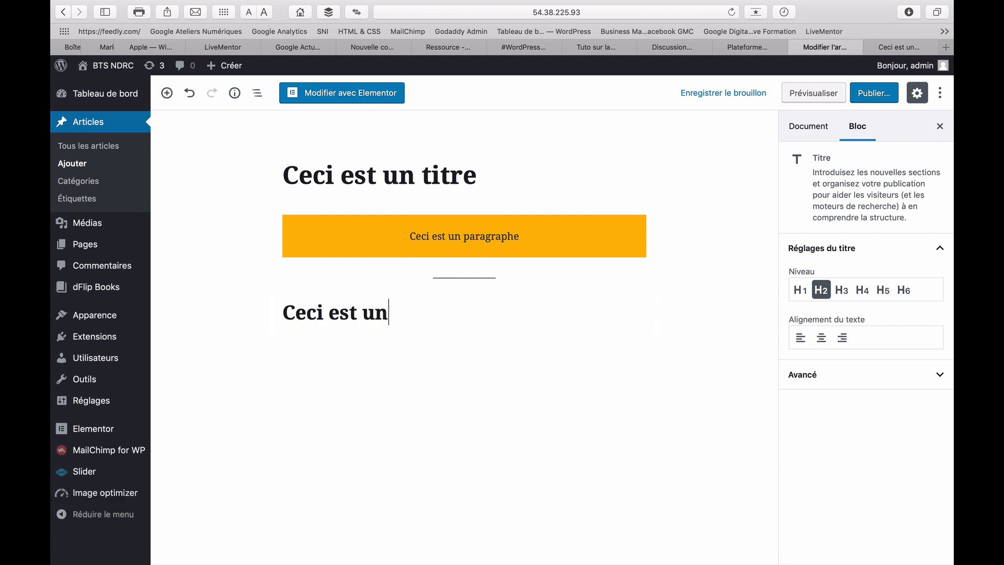
type(" sous-titre")
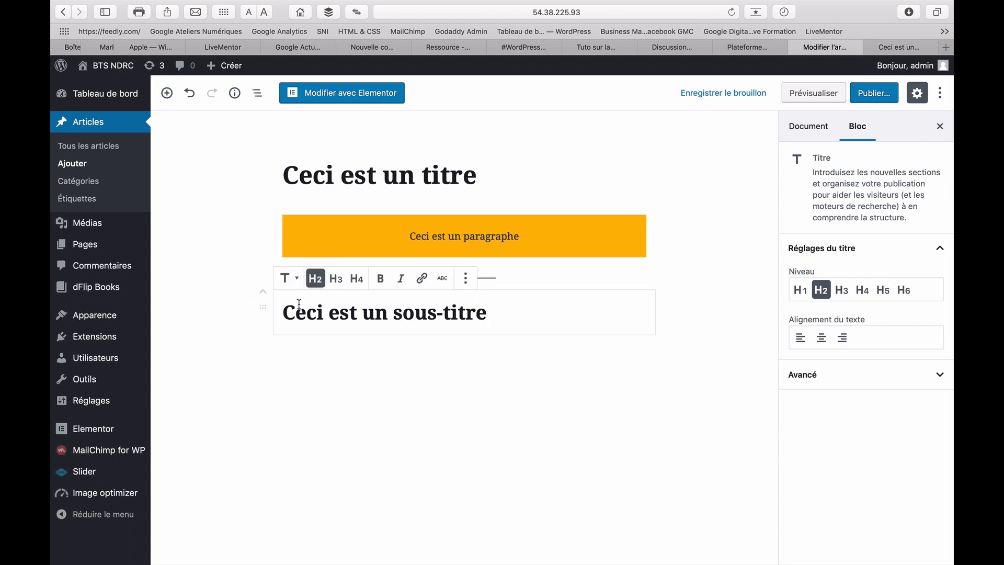
Show the Avancé settings of the "Ceci est un sous-titre" heading and add an empty block below it
left_click(312, 309)
left_click(816, 369)
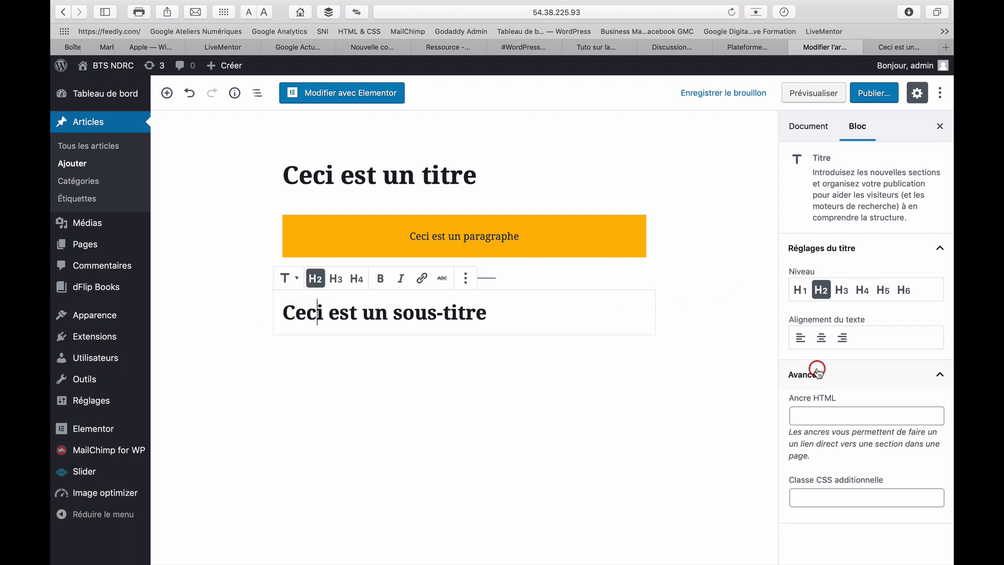
left_click(522, 316)
key("Return")
Compare the subheading's block settings with the settings of the whole document
left_click(395, 314)
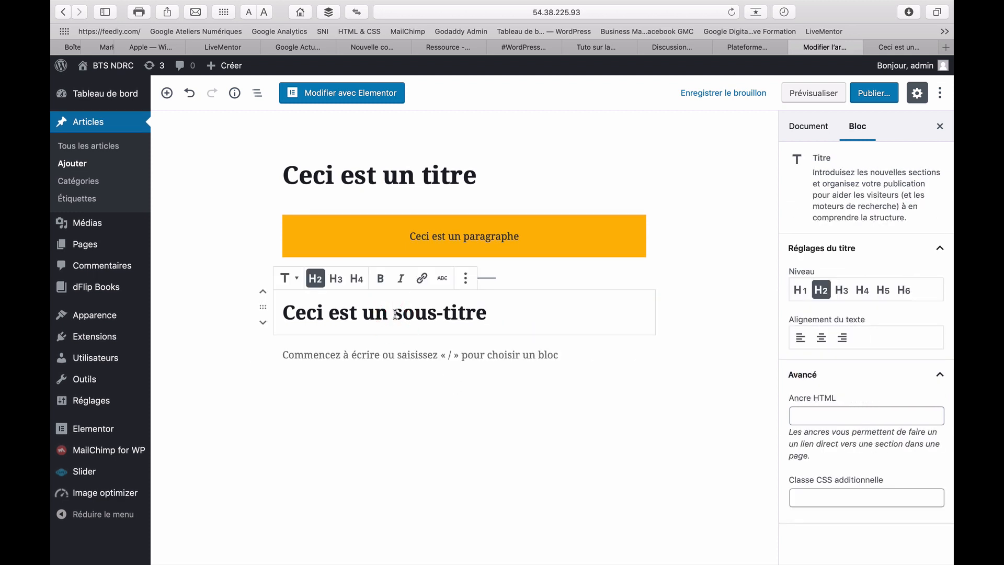
left_click(806, 127)
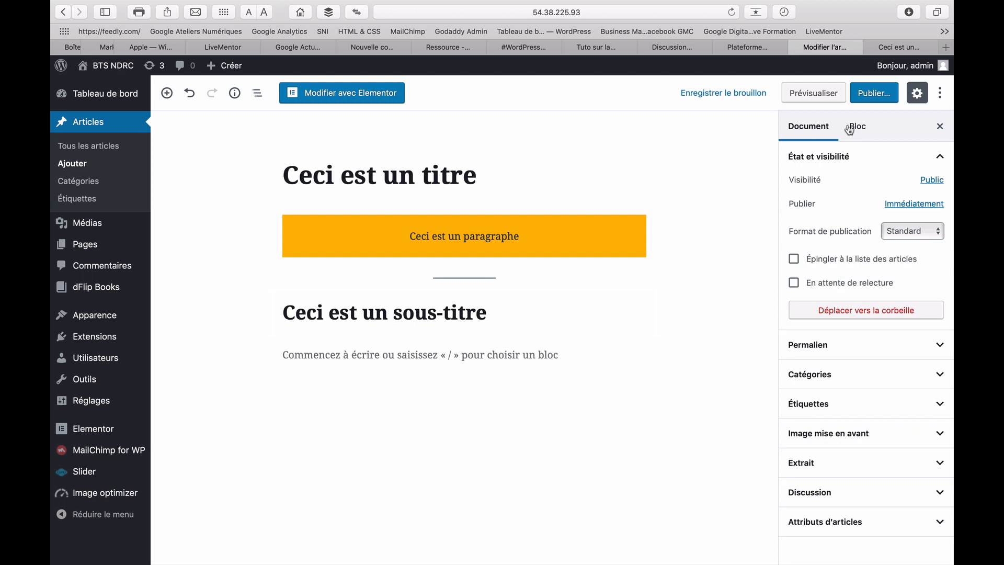
Show the subheading's block settings, and toggle the settings sidebar off and back on
left_click(859, 128)
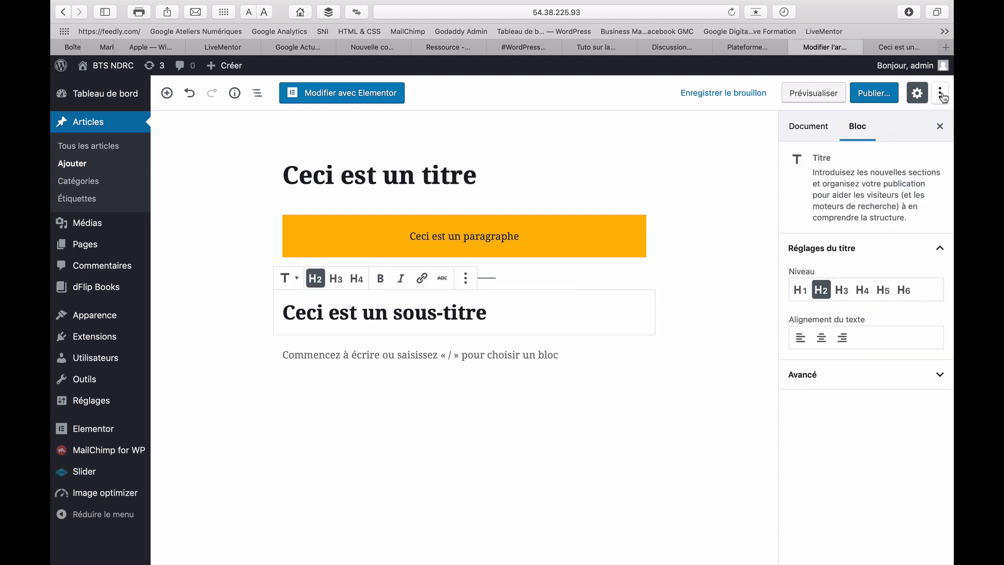
left_click(919, 95)
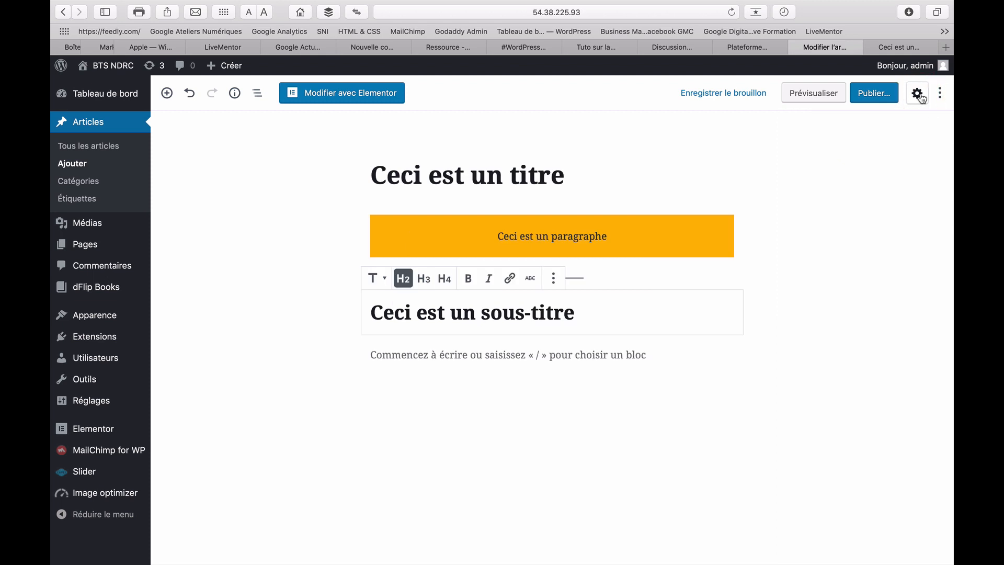
left_click(919, 95)
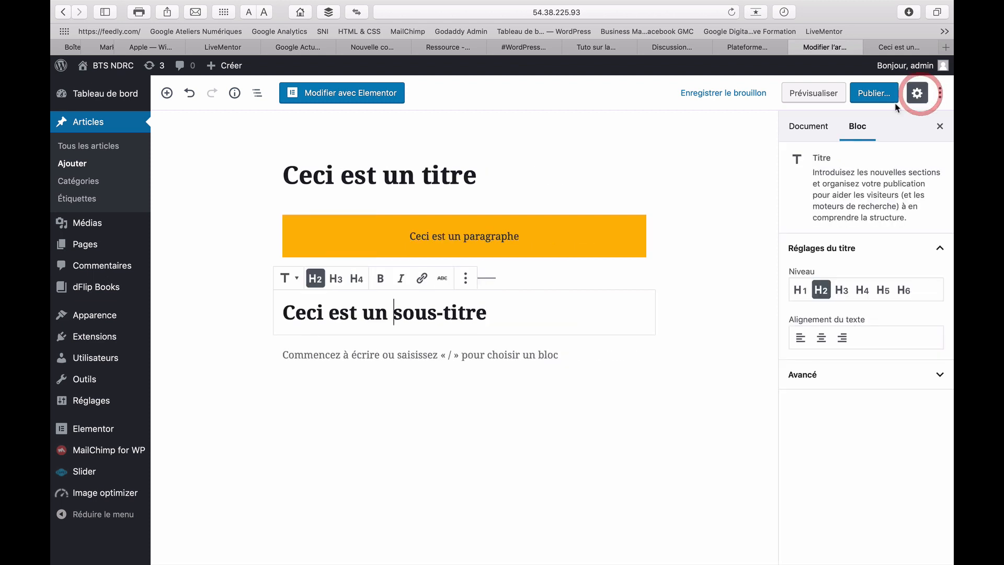
Look at the view options, and display the block controls of the empty block, the subheading and the orange paragraph in turn
left_click(941, 98)
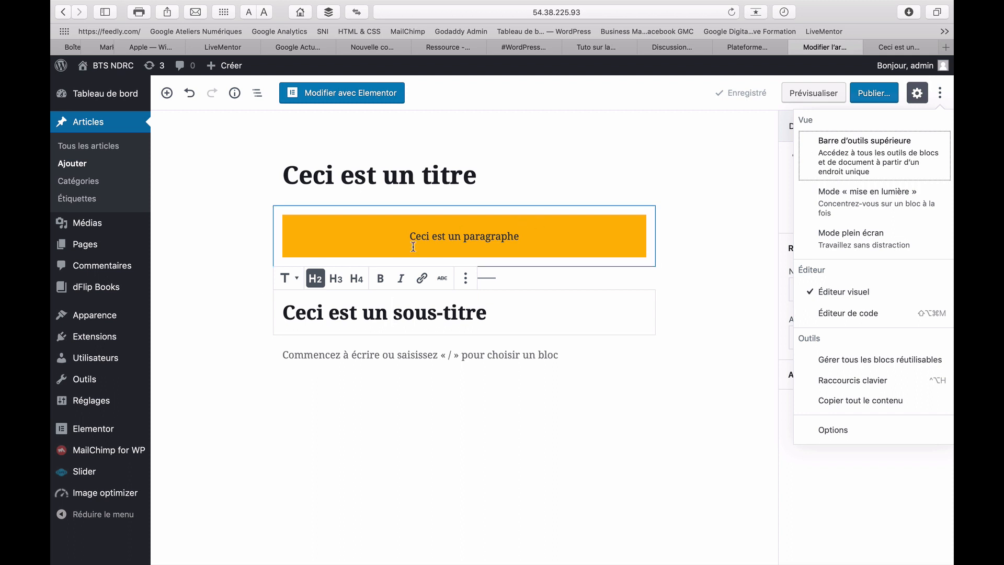
left_click(390, 207)
left_click(417, 342)
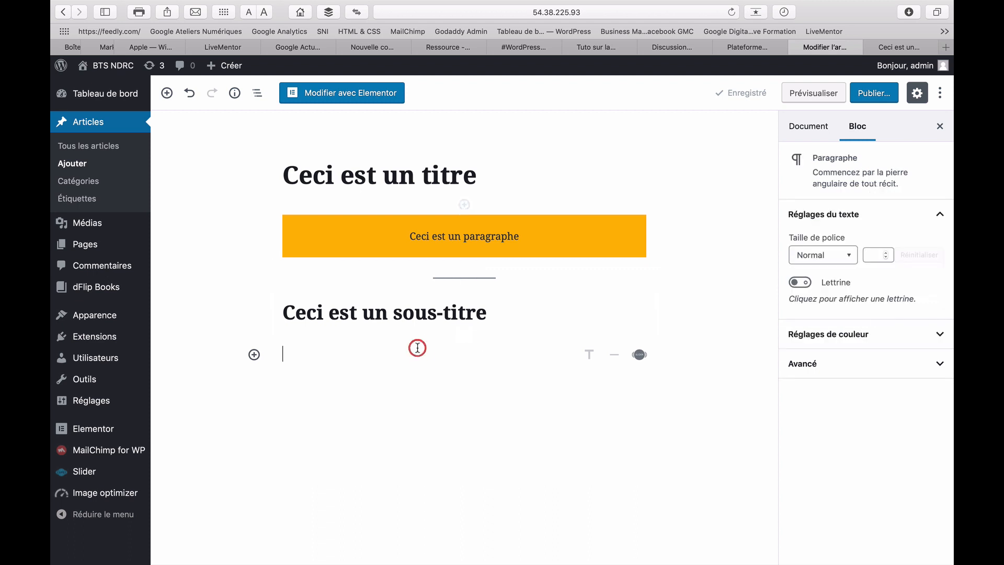
left_click(399, 318)
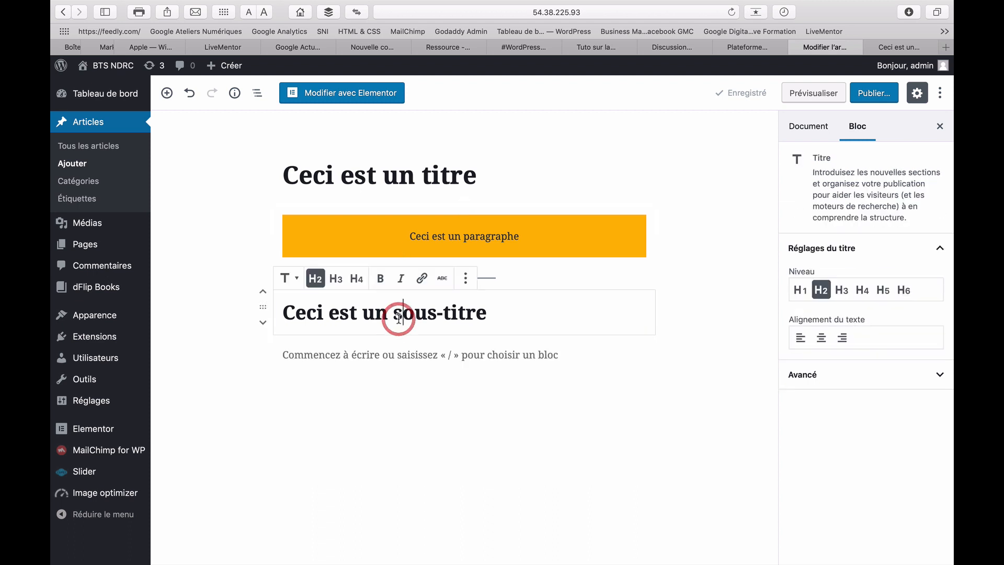
left_click(385, 226)
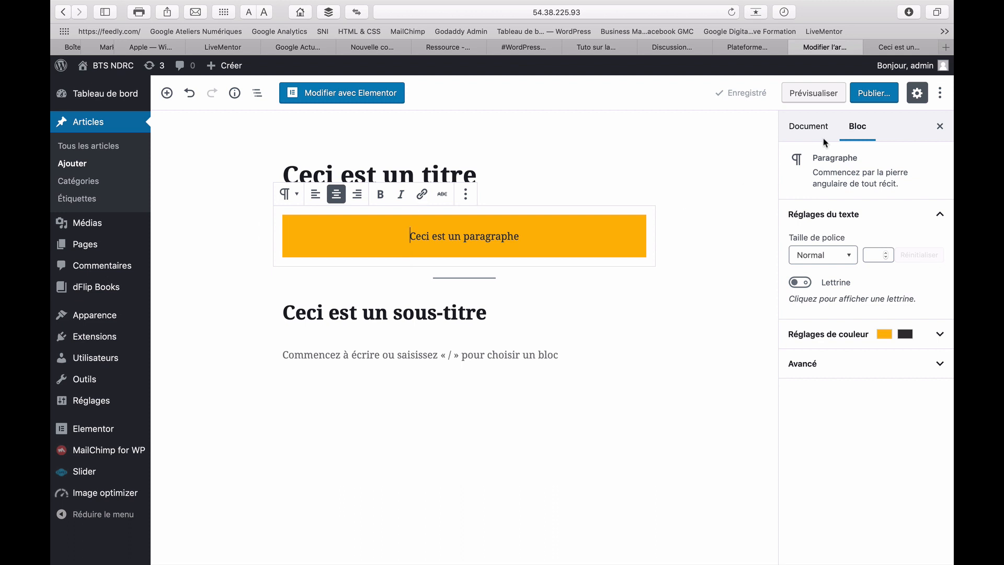
Try the "Barre d'outils supérieure" view on the paragraph and the subheading, and turn it off again
left_click(940, 92)
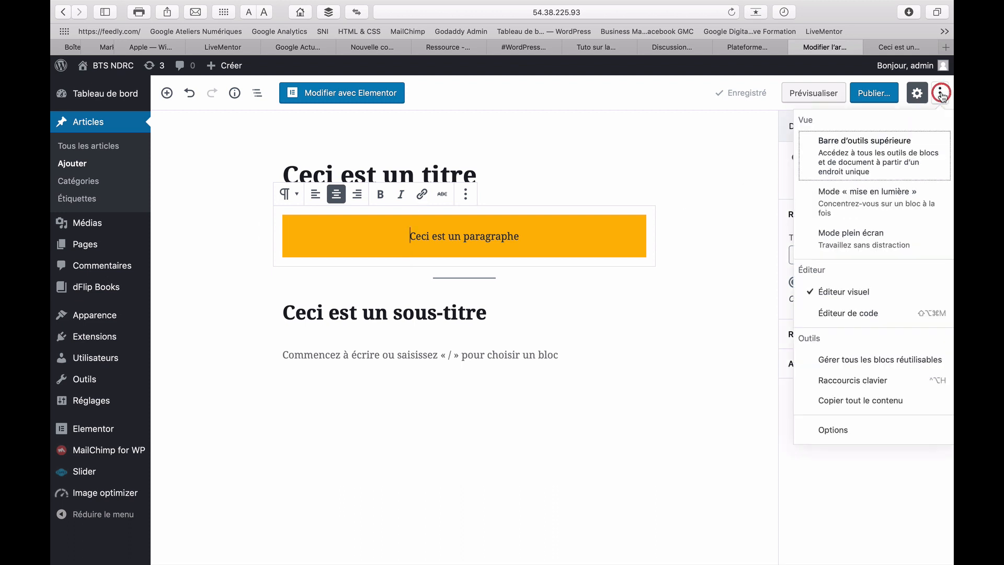
left_click(871, 167)
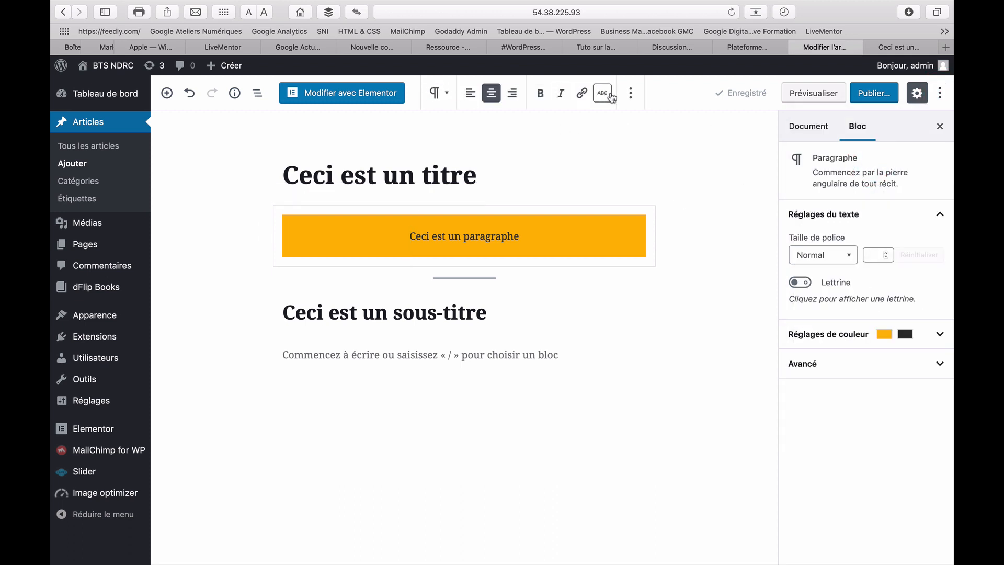
left_click(403, 316)
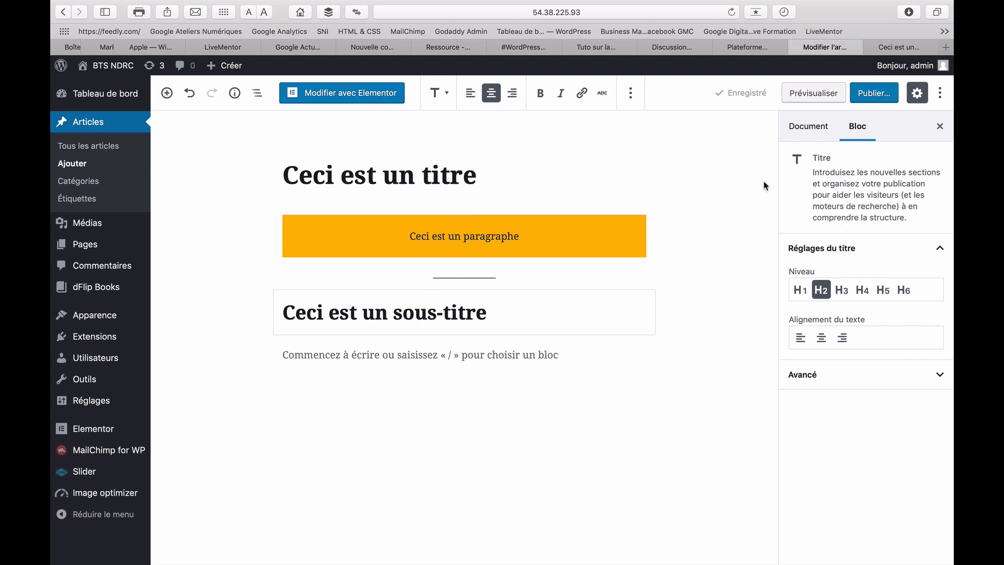
left_click(942, 93)
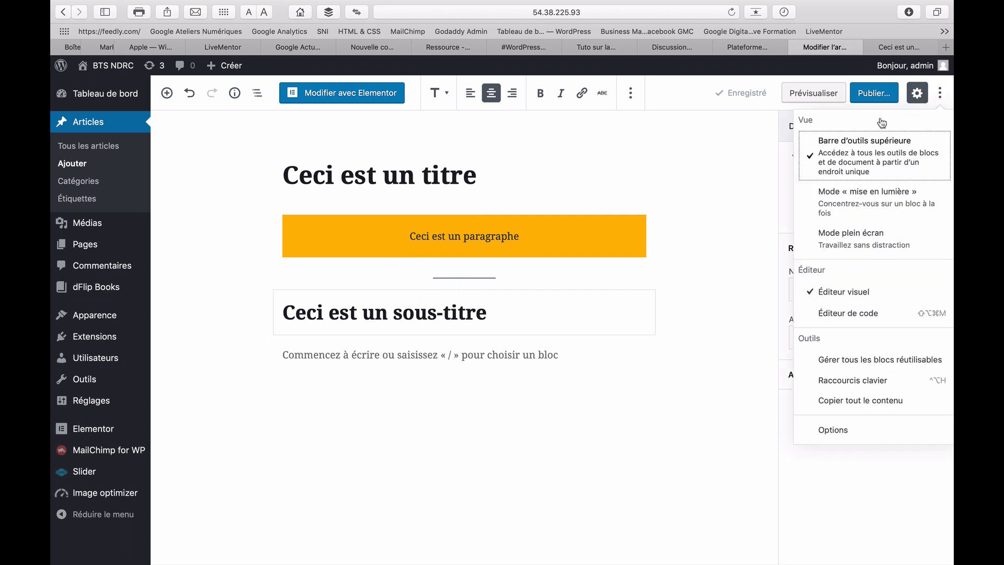
left_click(841, 157)
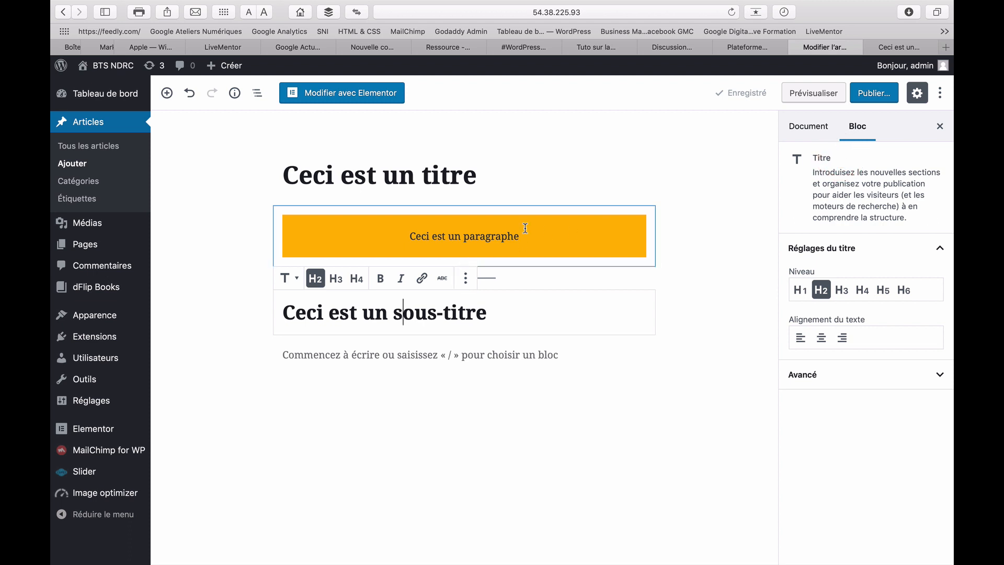
Try the "Mode « mise en lumière »" view with the subheading selected, and switch it off again
left_click(940, 93)
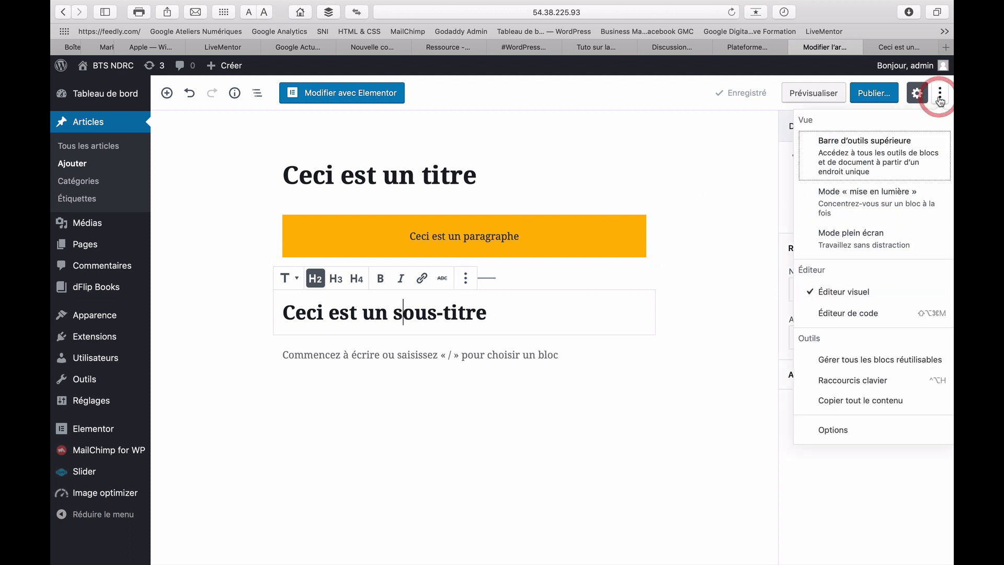
left_click(856, 198)
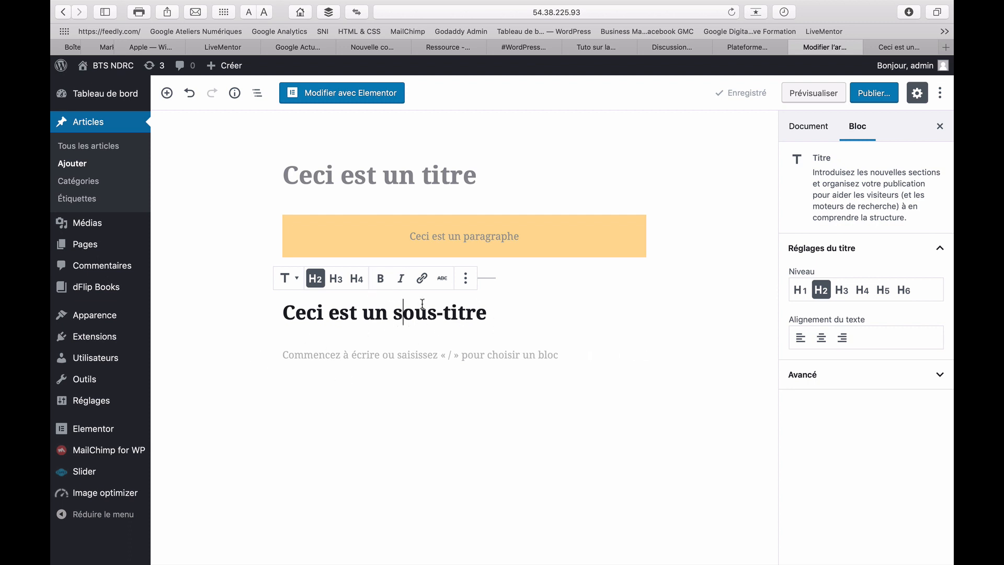
left_click(940, 94)
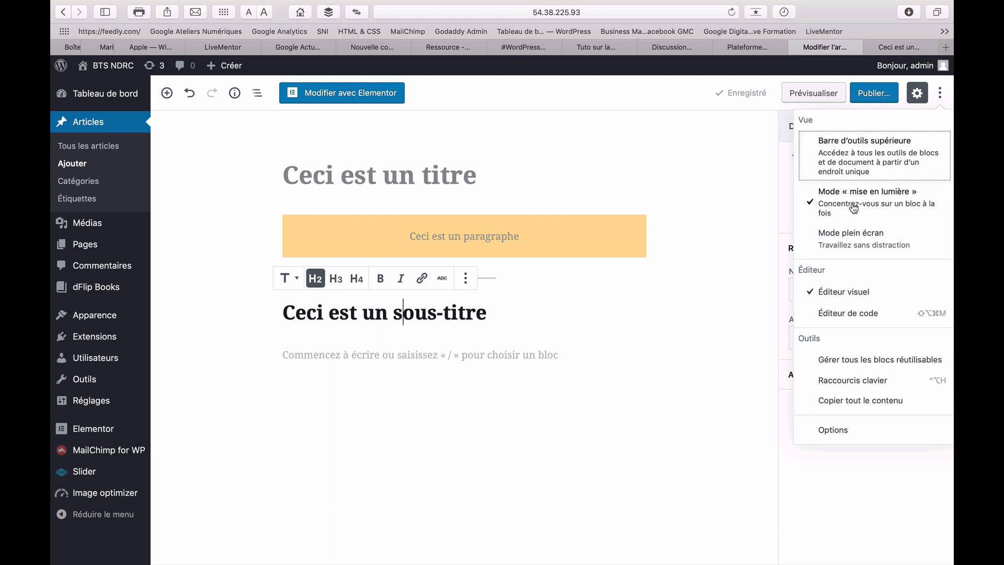
left_click(837, 203)
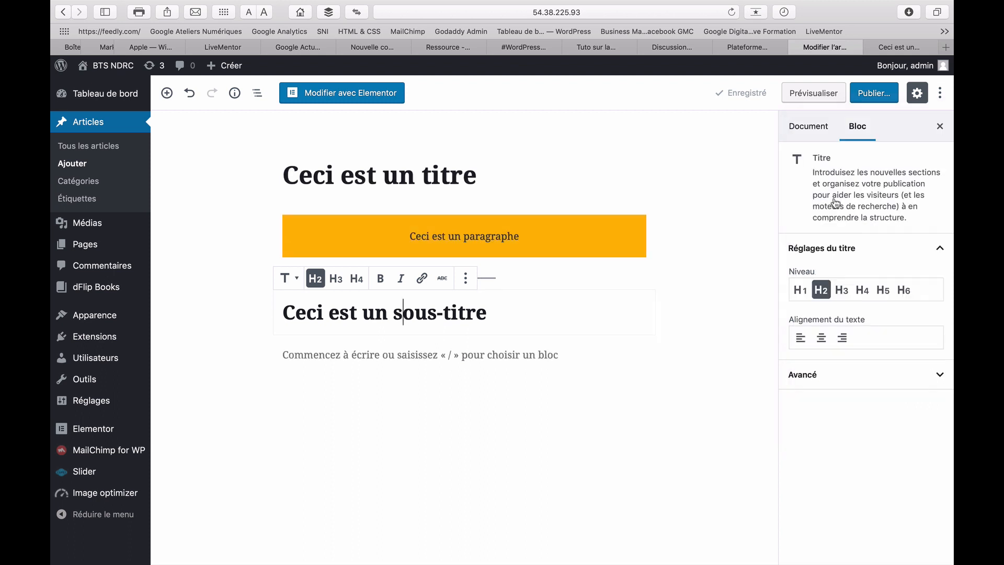
Turn on "Mode plein écran" for the editor and hide the settings sidebar
left_click(939, 94)
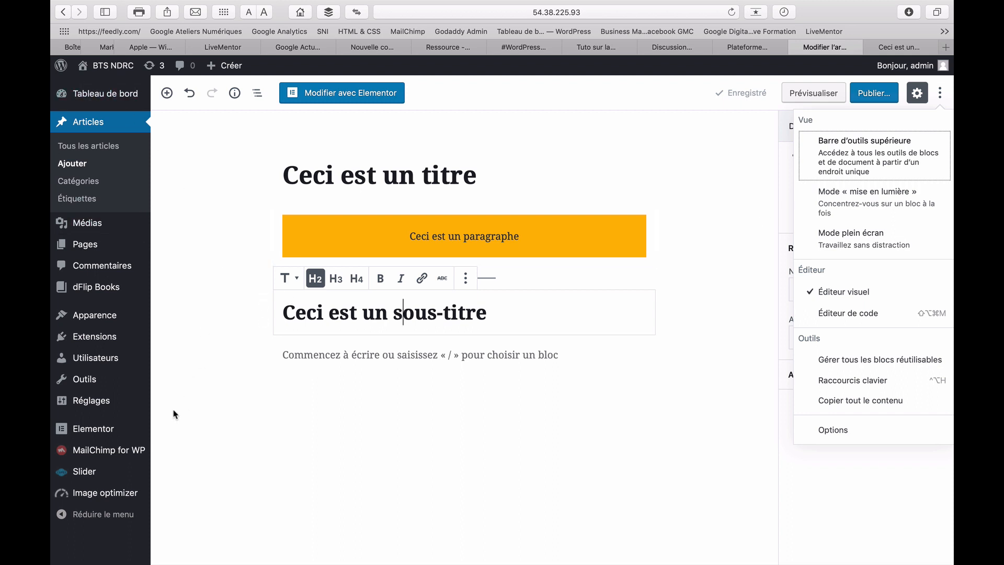
left_click(846, 246)
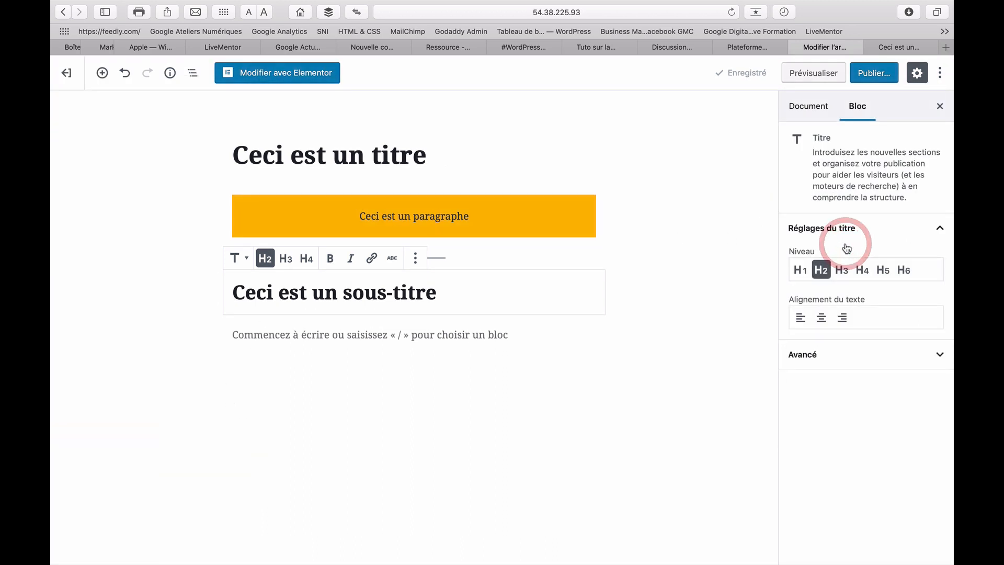
left_click(917, 73)
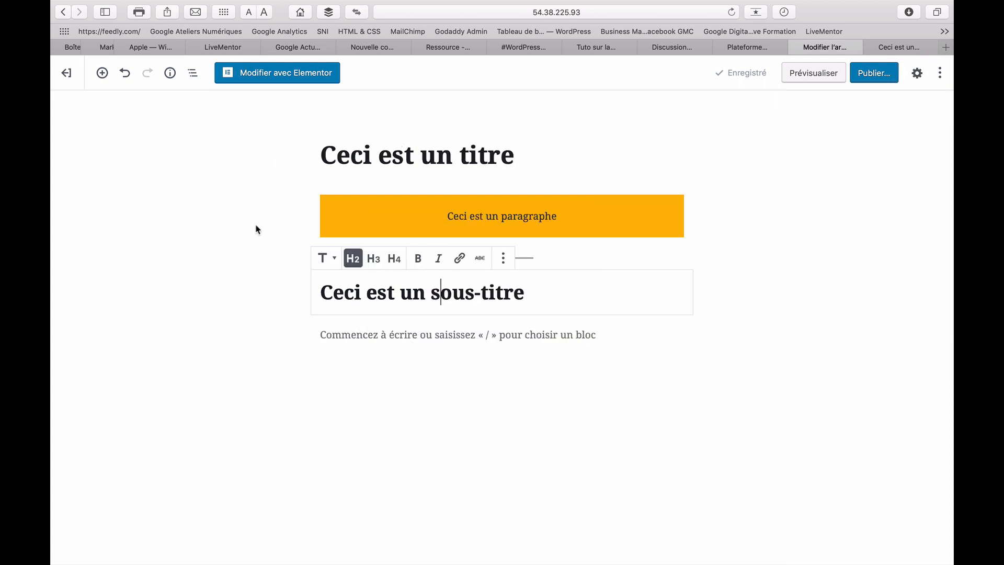
Add a Paragraphe block below the subheading with the text "Les fêtes de fin d'année...."
left_click(530, 291)
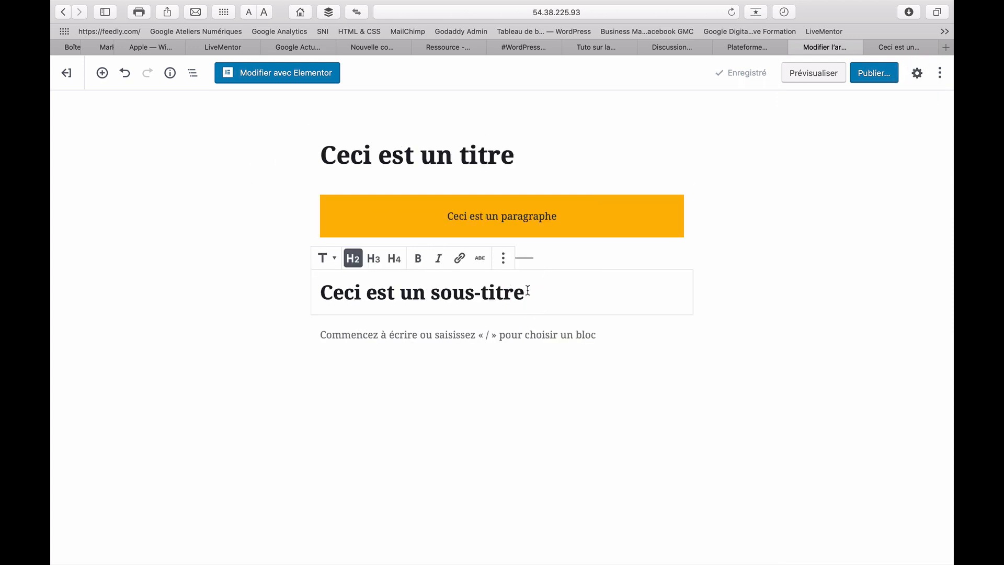
left_click(346, 334)
left_click(291, 335)
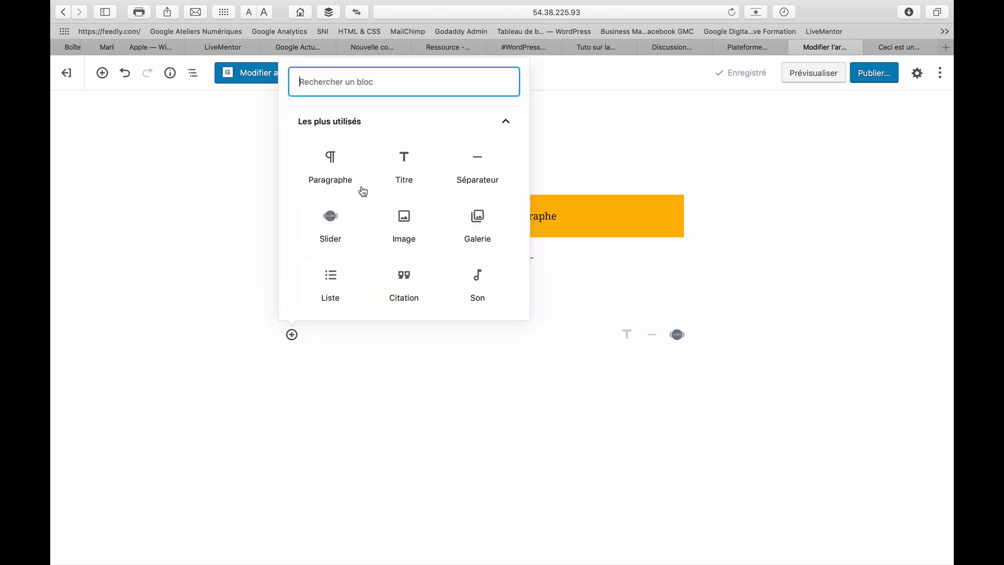
left_click(331, 158)
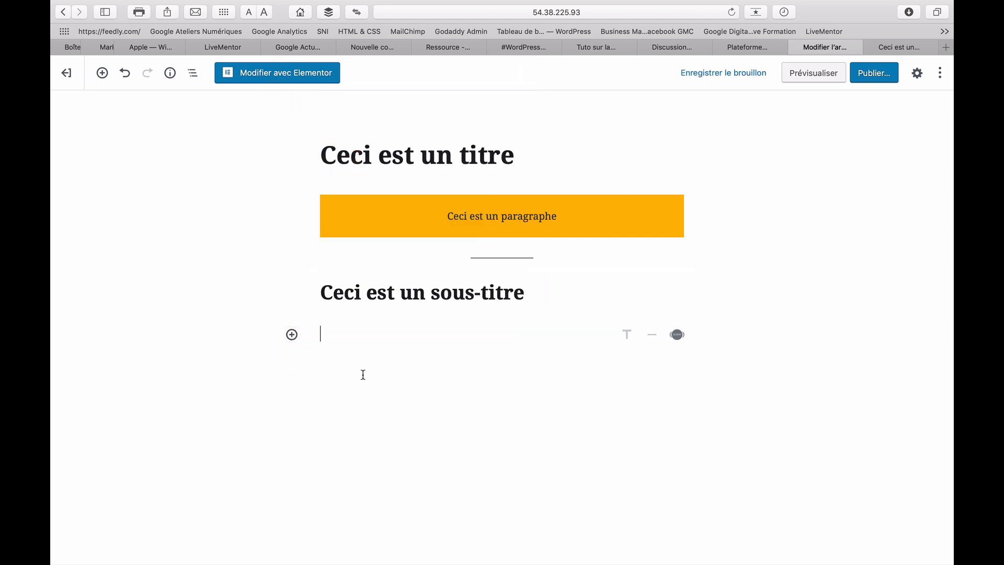
type("Les")
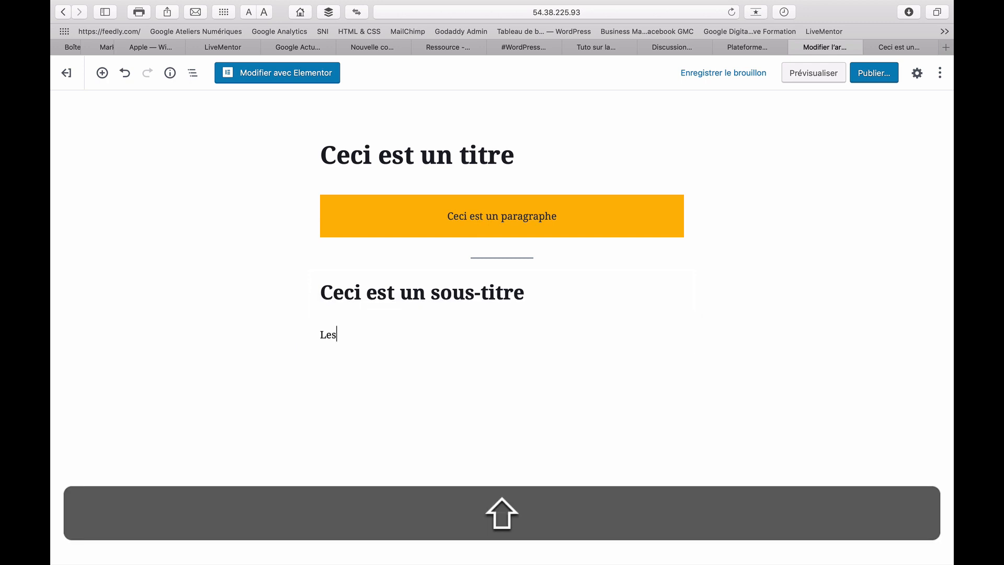
type(" fêtes de fin d'année")
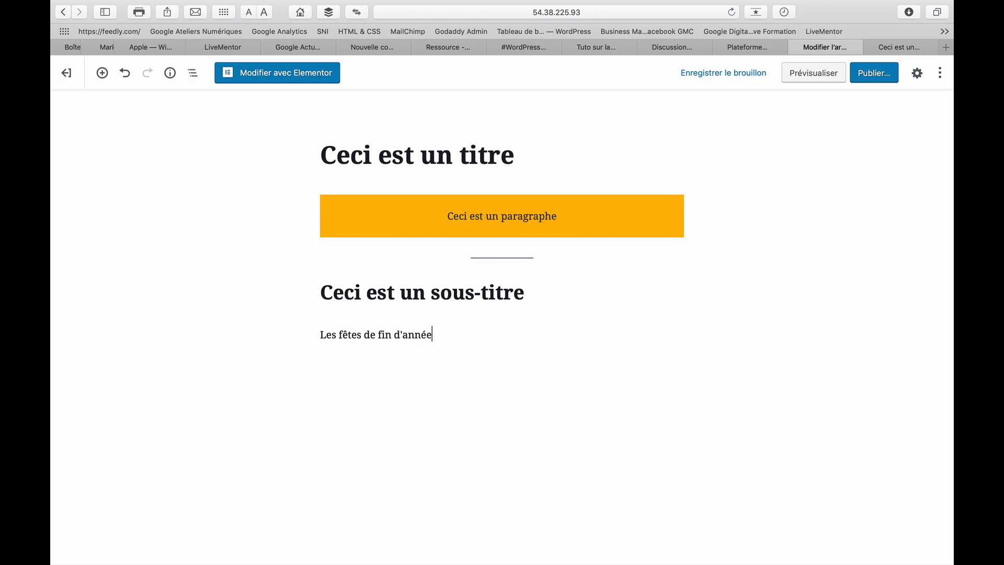
key("shift")
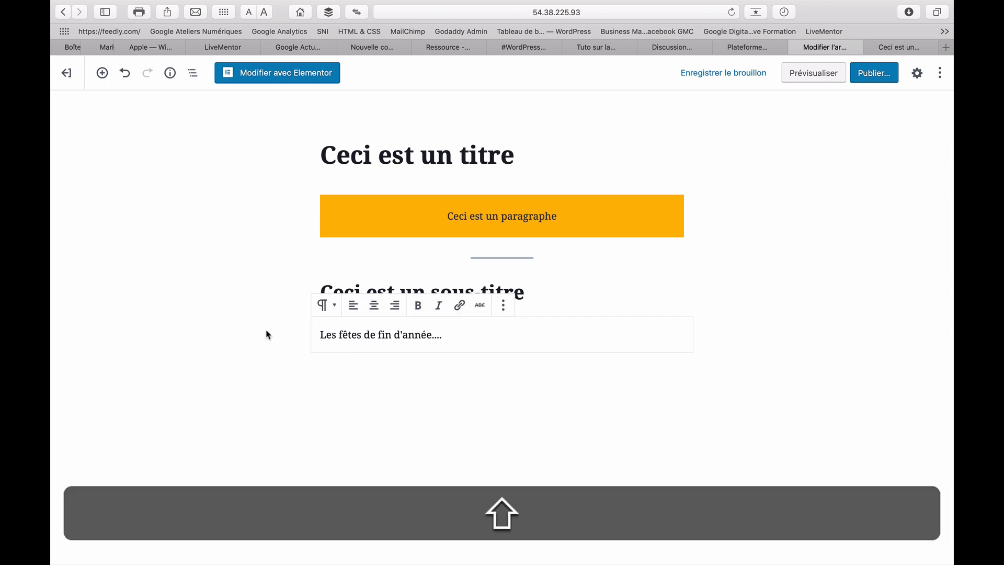
left_click(250, 215)
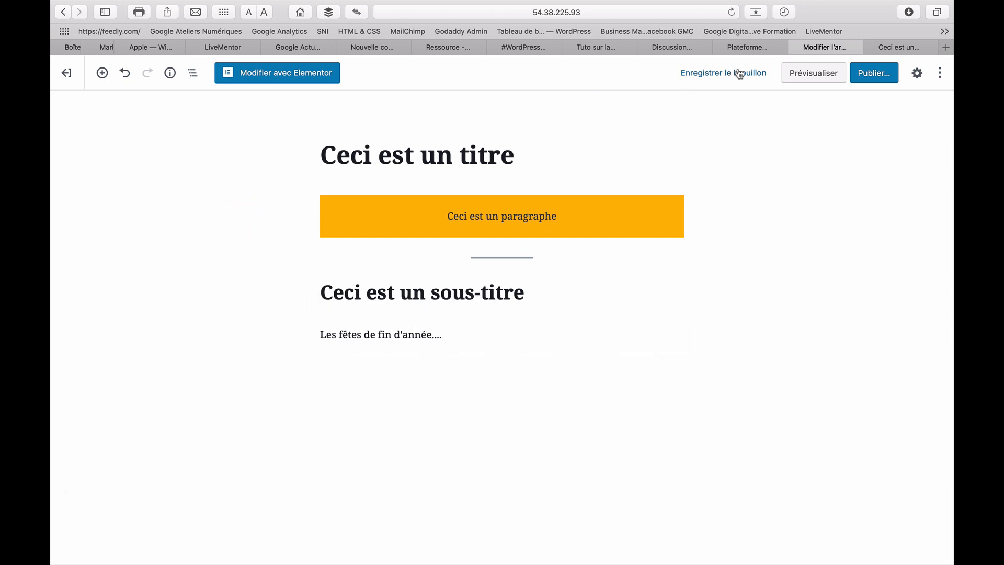
Preview the draft post on the site and look through the whole page
left_click(799, 68)
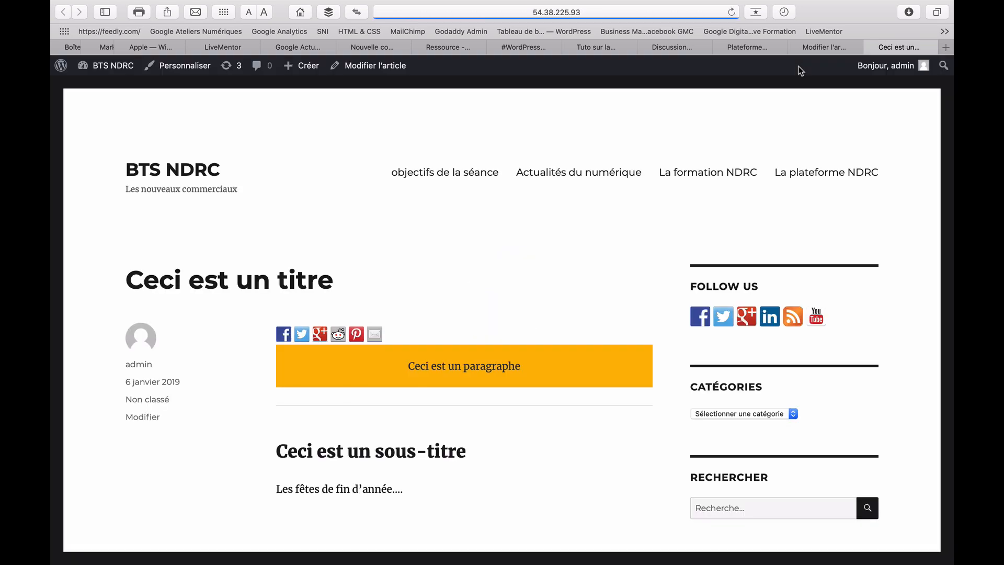
scroll(695, 157, "down", 5)
scroll(695, 157, "up", 5)
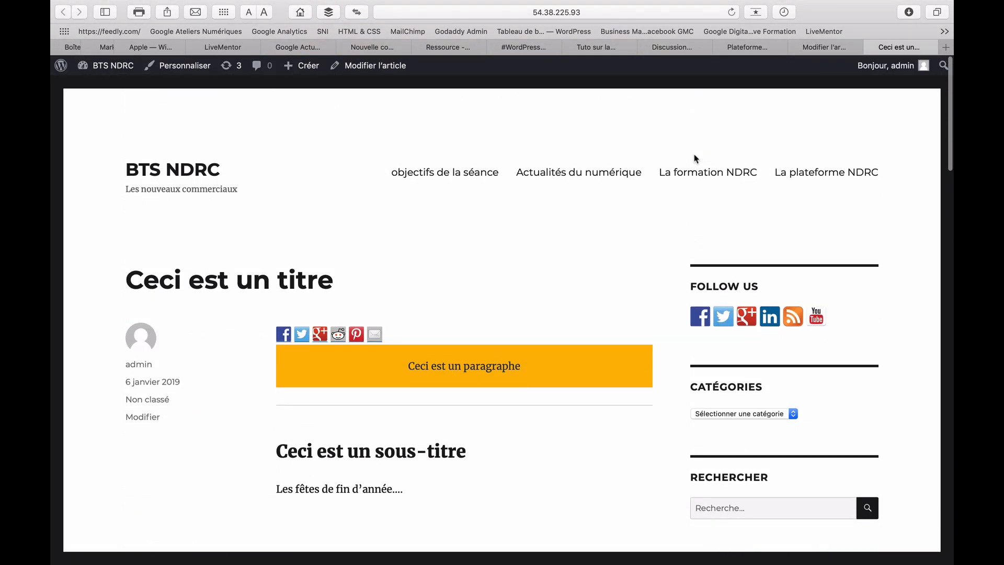
Return to the post editor and turn off "Mode plein écran"
left_click(818, 47)
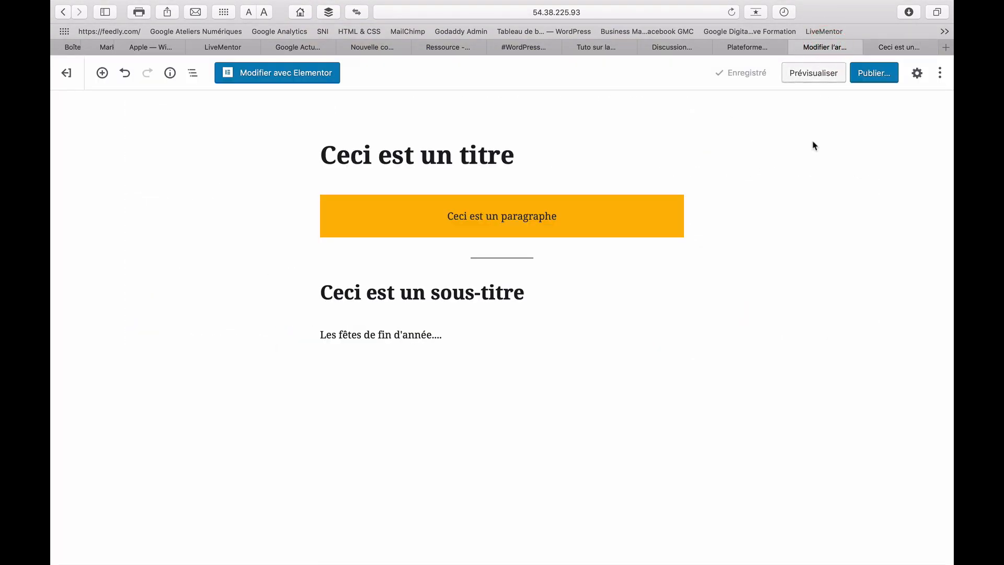
left_click(940, 73)
left_click(851, 229)
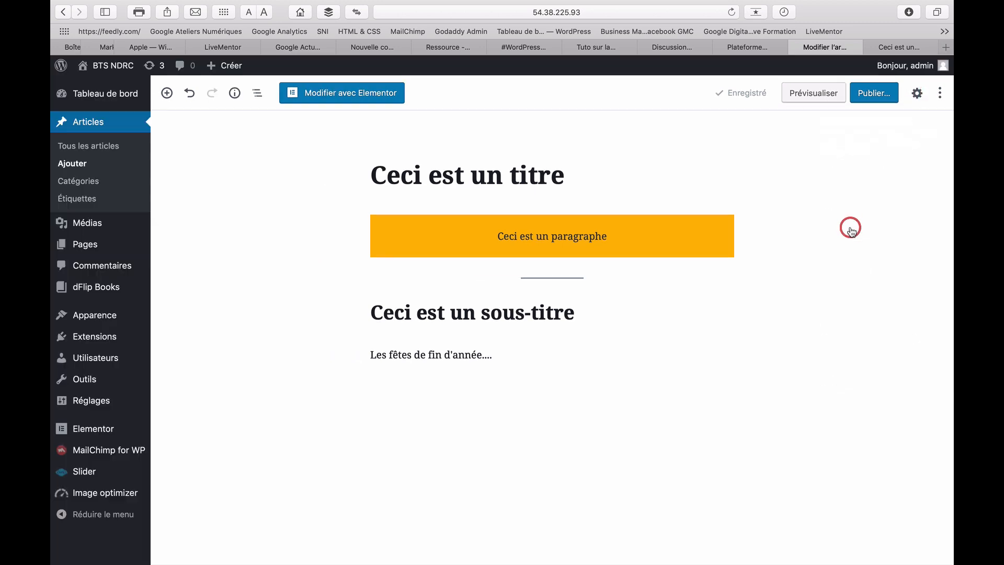
Examine the post's HTML in the code editor and return to the visual editor
left_click(940, 94)
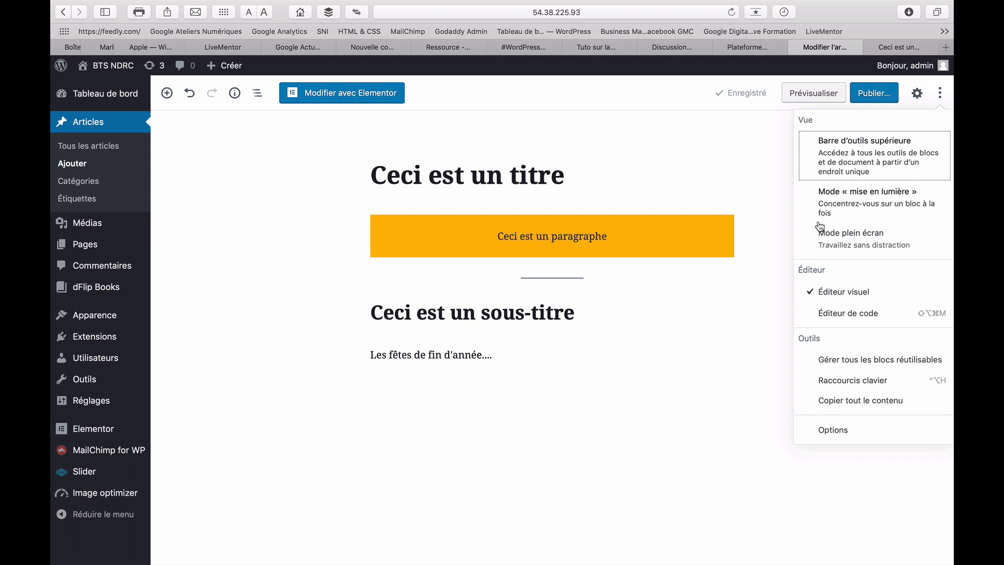
left_click(853, 314)
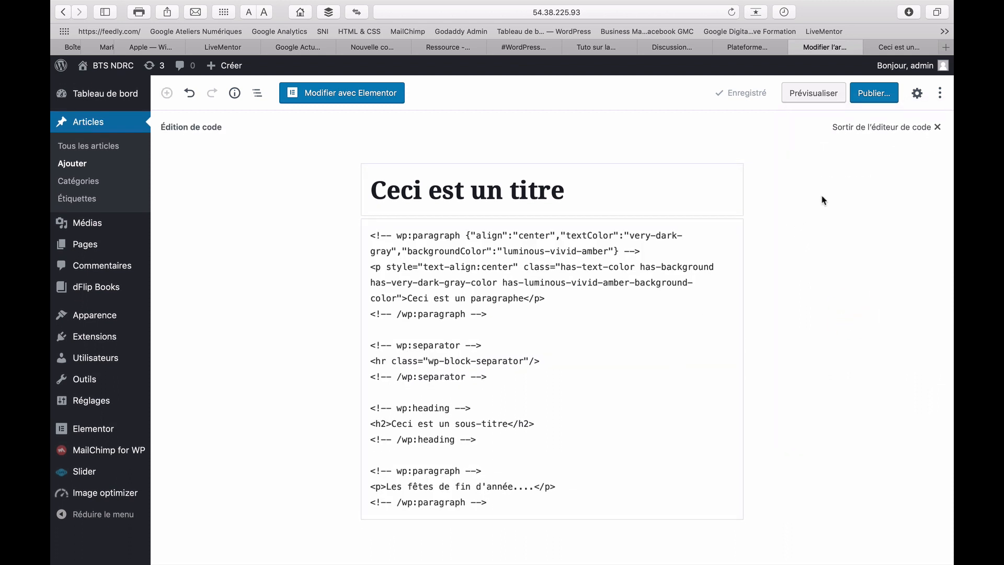
left_click(941, 97)
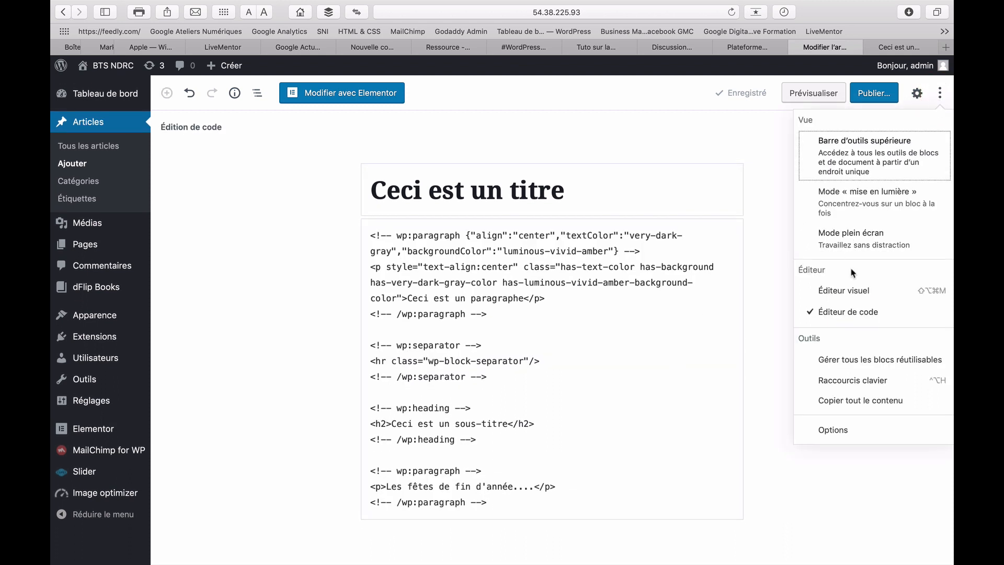
left_click(854, 291)
Review the editor's keyboard shortcuts down to those for blocks and text formatting
left_click(941, 93)
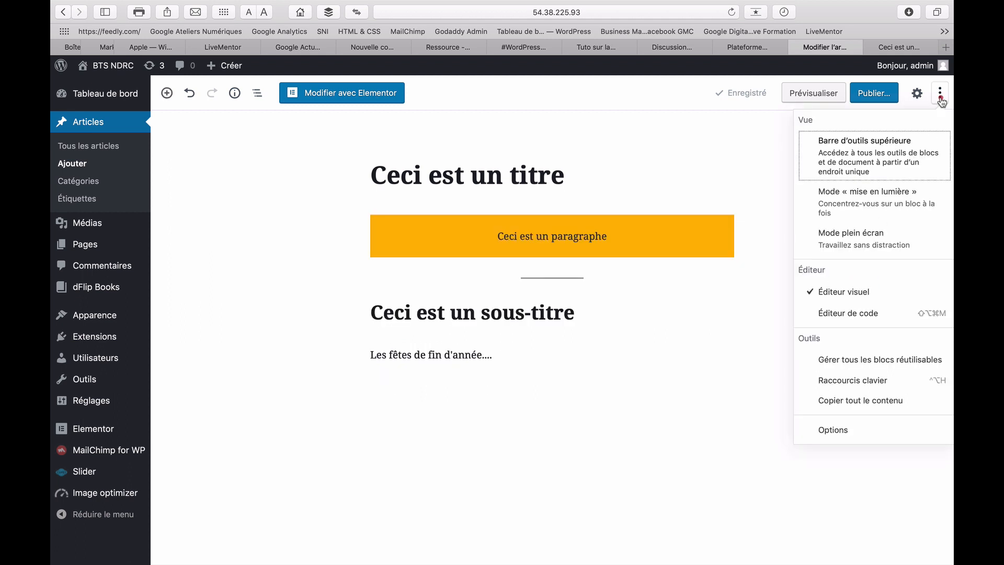
left_click(846, 383)
scroll(621, 359, "down", 10)
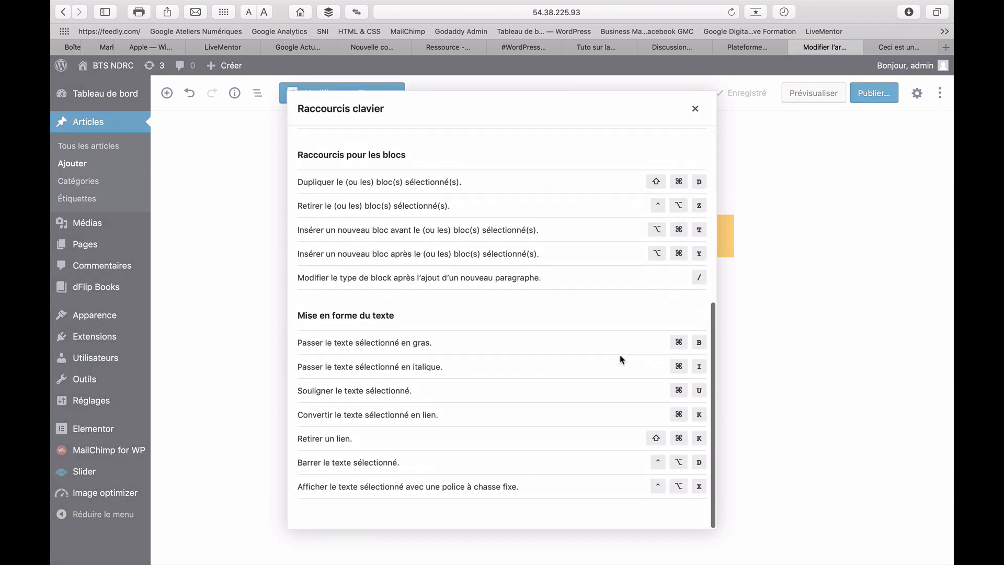
Look back over the general keyboard shortcuts and close the shortcuts list
scroll(621, 358, "up", 10)
scroll(621, 359, "down", 6)
scroll(620, 358, "up", 6)
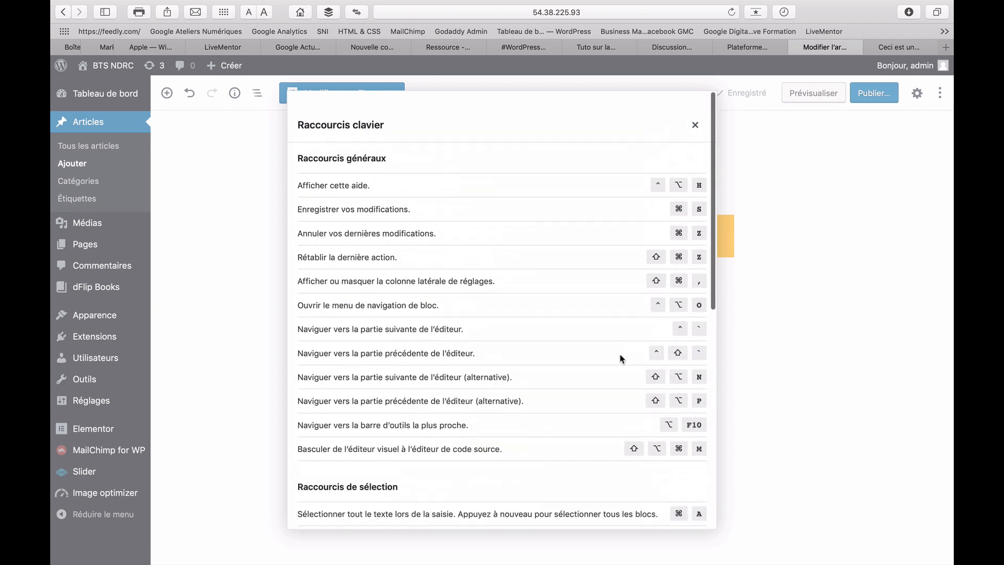
left_click(695, 108)
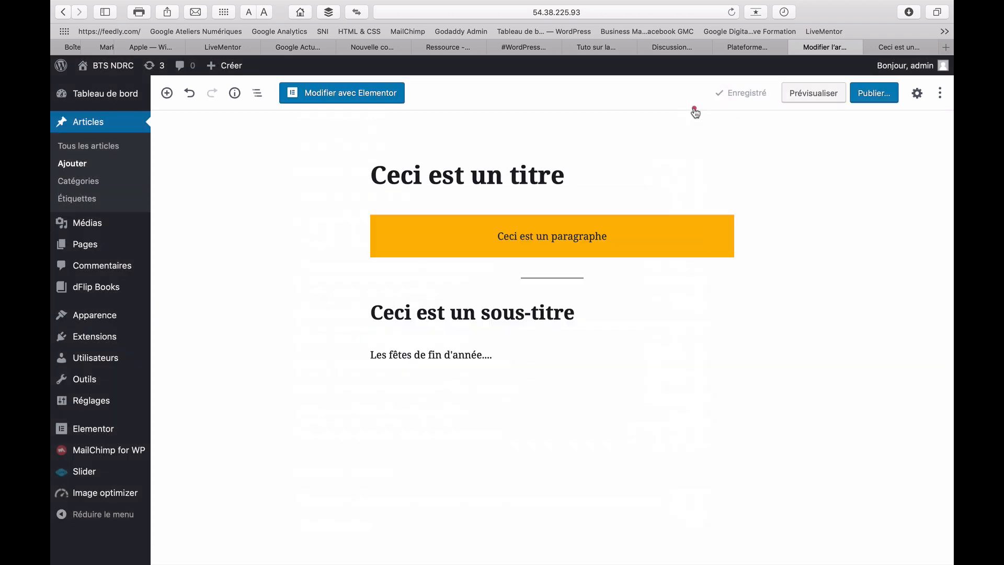
Copy the post's entire content with "Copier tout le contenu" and view the editor's general and panel options without changing them
left_click(940, 94)
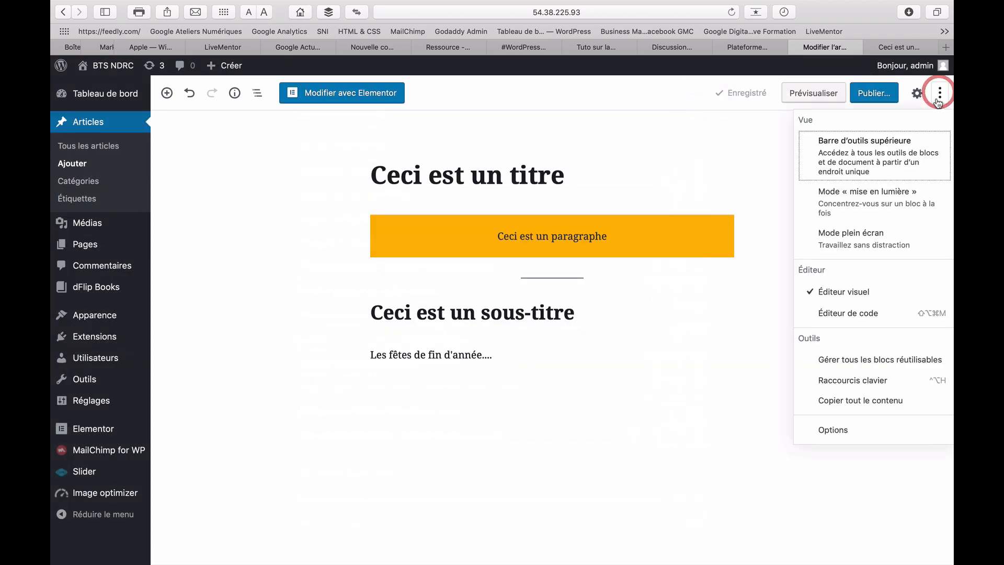
left_click(884, 401)
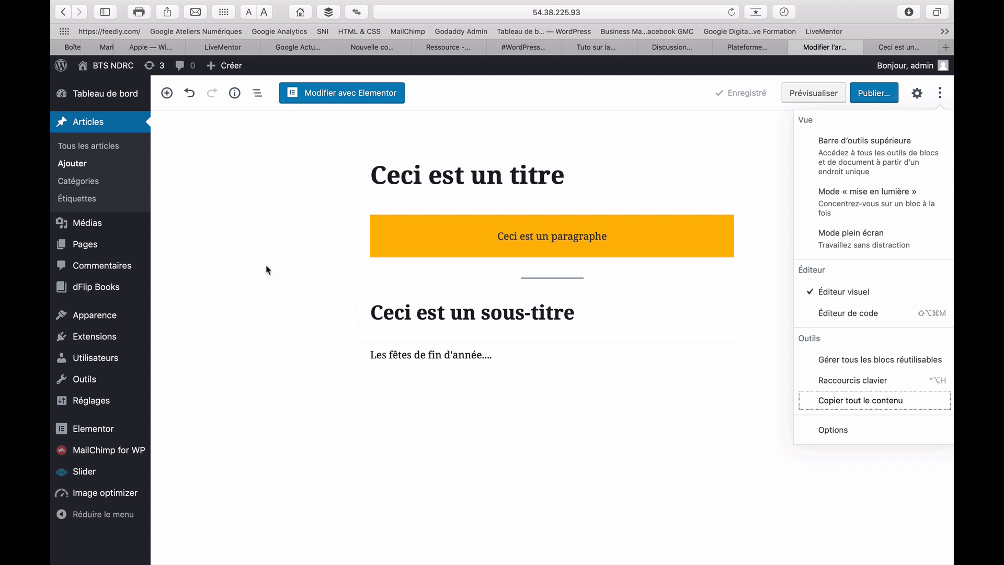
left_click(837, 437)
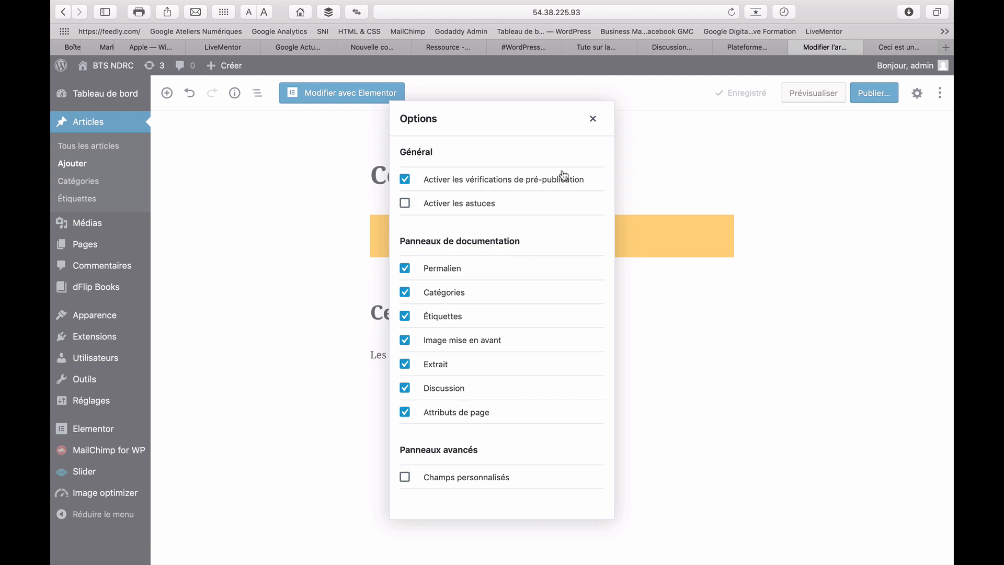
left_click(592, 119)
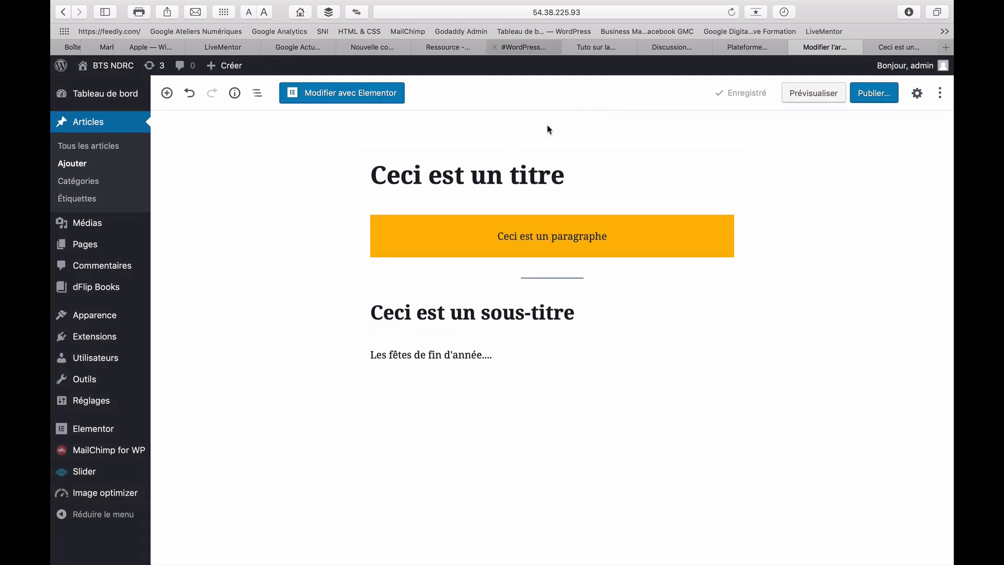
Insert an empty list block below the paragraph "Les fêtes de fin d'année...."
scroll(332, 277, "down", 3)
scroll(335, 278, "up", 3)
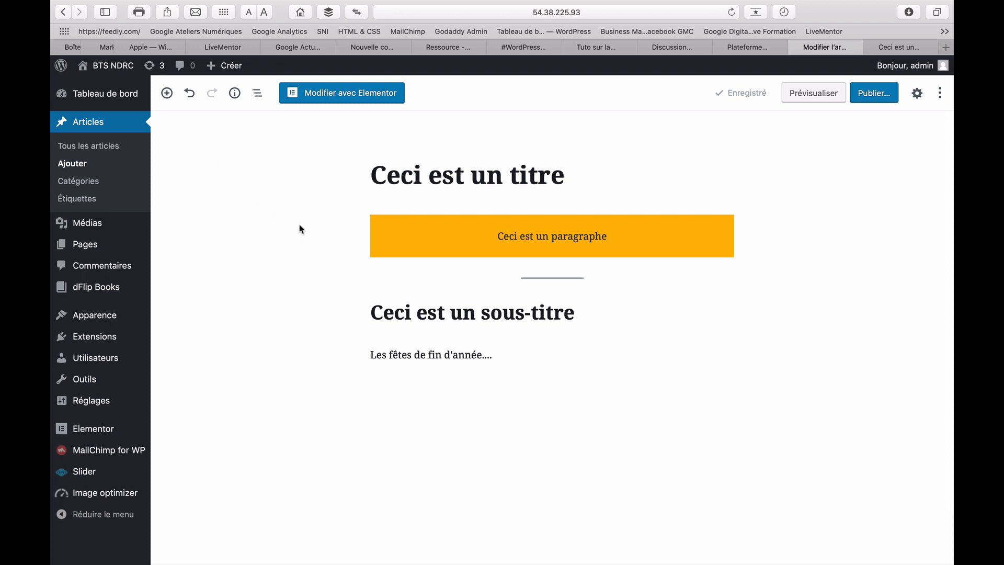
left_click(444, 391)
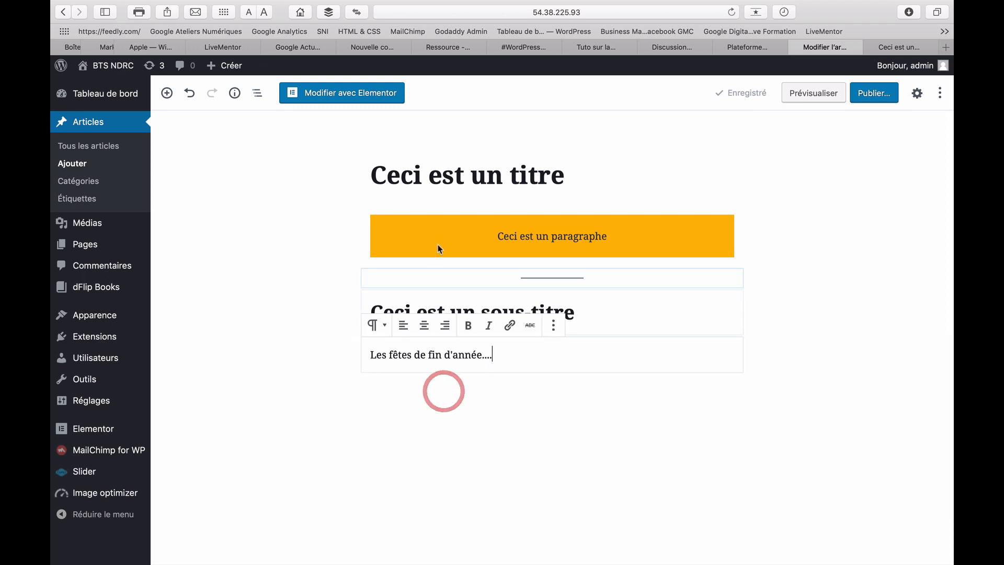
left_click(167, 93)
scroll(276, 269, "down", 5)
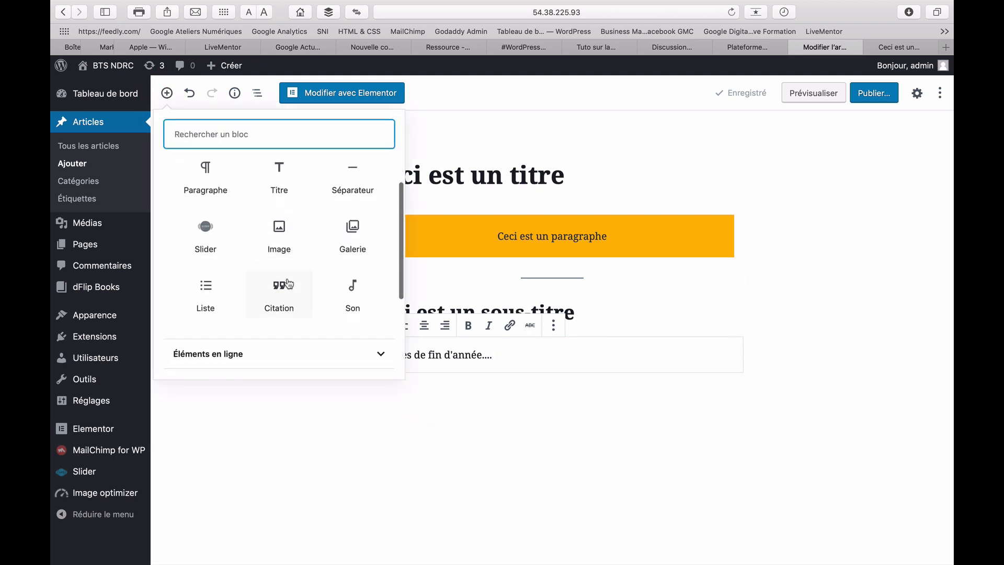
left_click(213, 263)
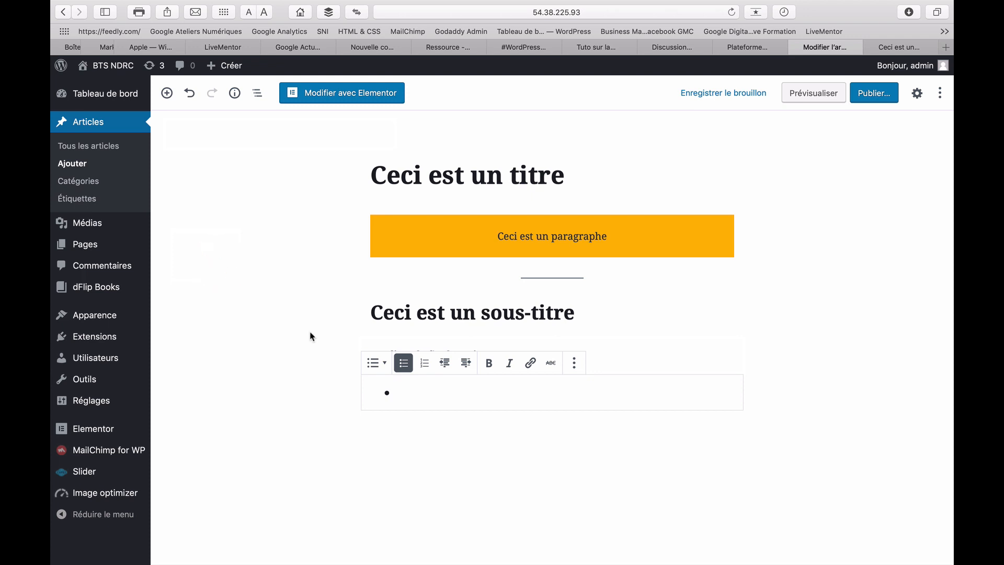
Add a separator block below the empty list
left_click(166, 93)
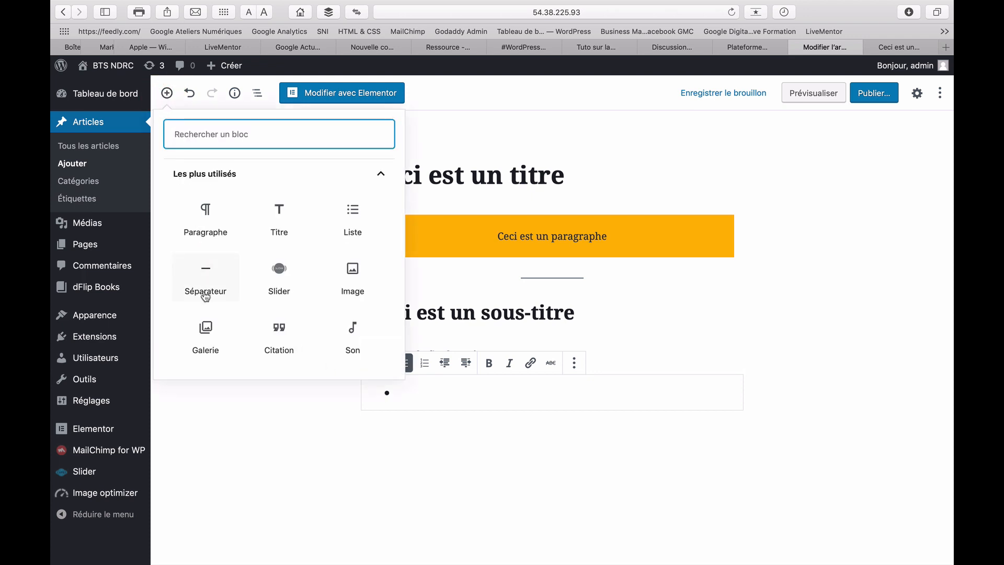
left_click(284, 417)
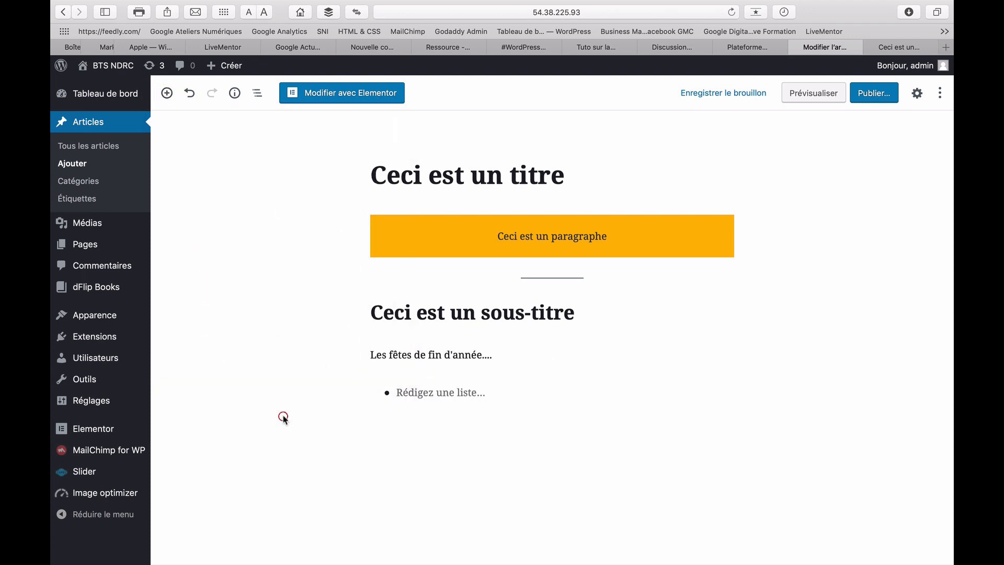
left_click(342, 430)
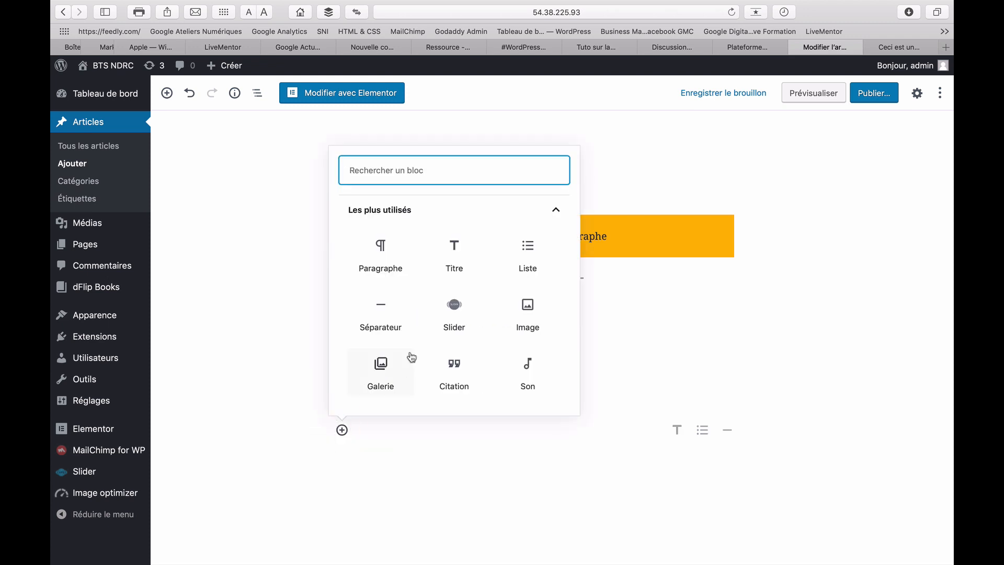
scroll(415, 353, "down", 2)
left_click(380, 259)
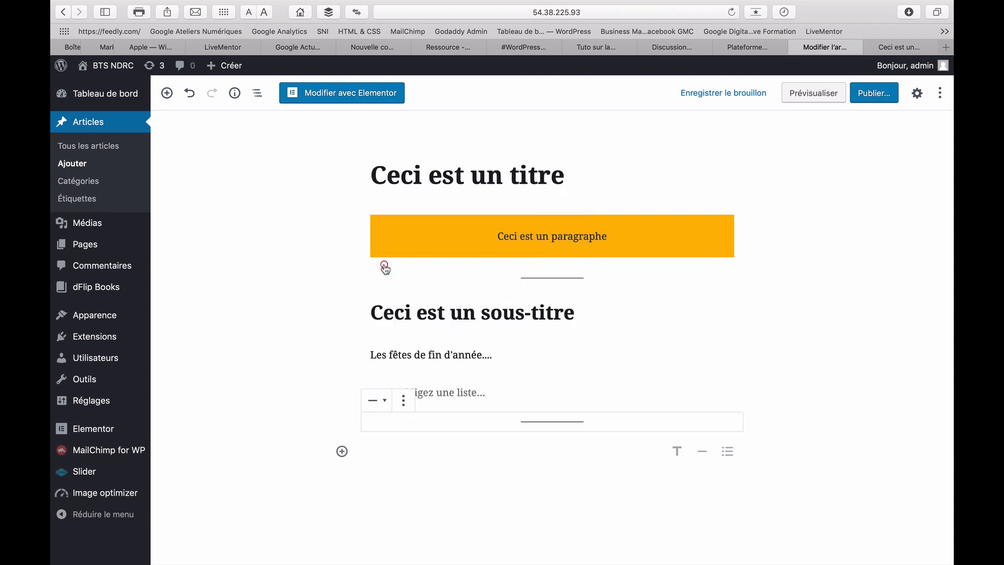
Insert an Archives widget block below the second separator
left_click(342, 447)
scroll(444, 344, "down", 5)
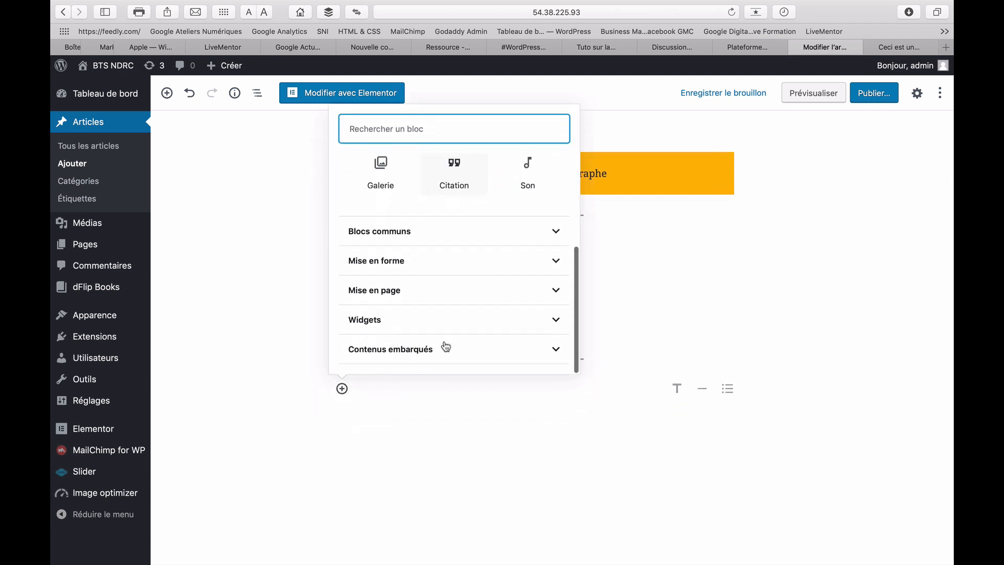
left_click(520, 329)
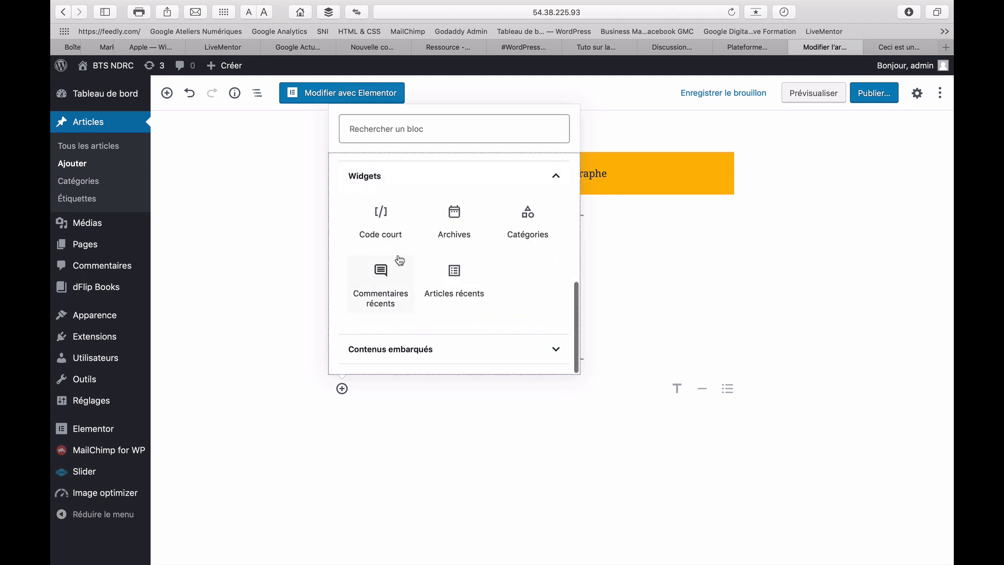
left_click(450, 221)
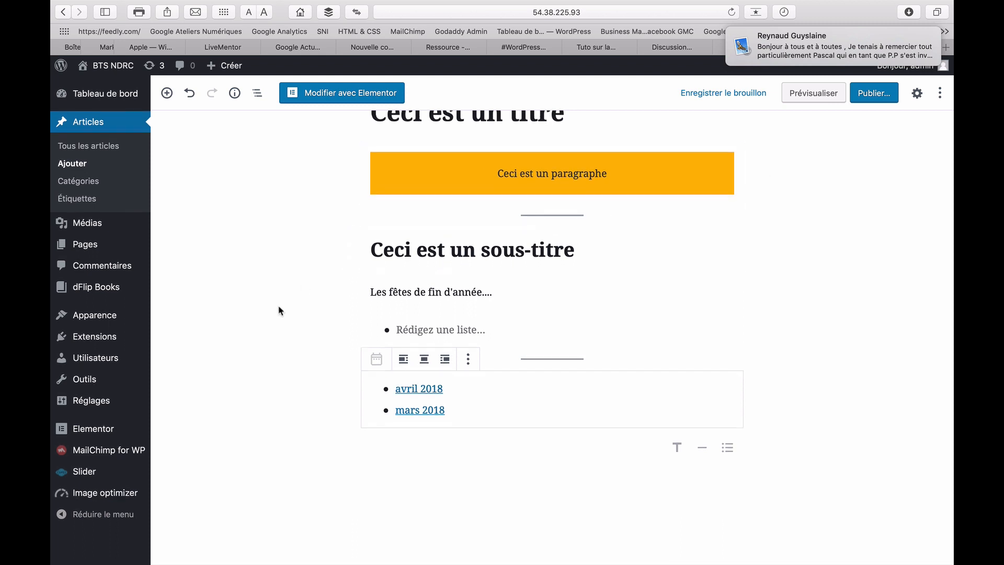
scroll(280, 310, "up", 3)
scroll(280, 310, "down", 3)
scroll(280, 311, "up", 3)
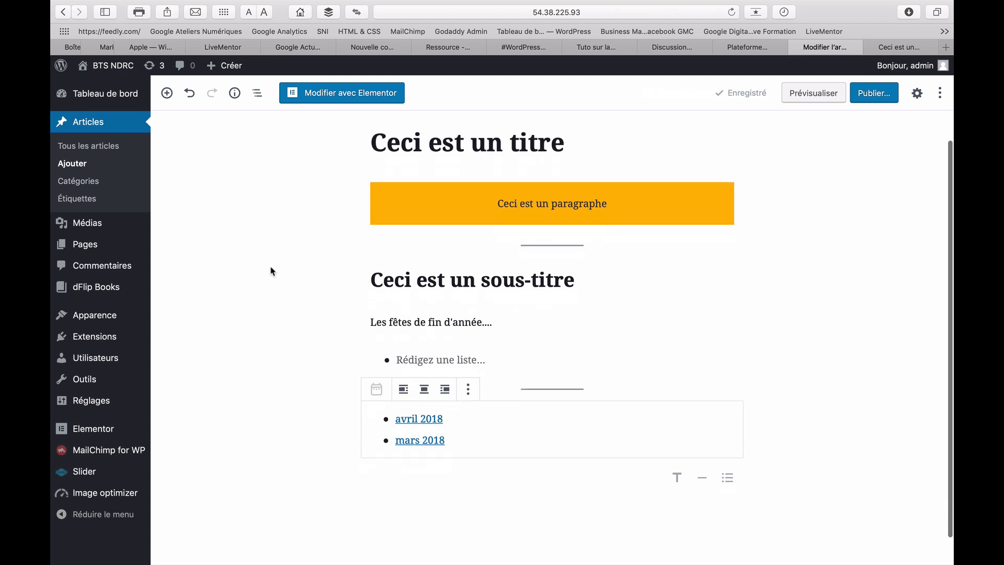
scroll(272, 271, "down", 2)
scroll(272, 270, "up", 2)
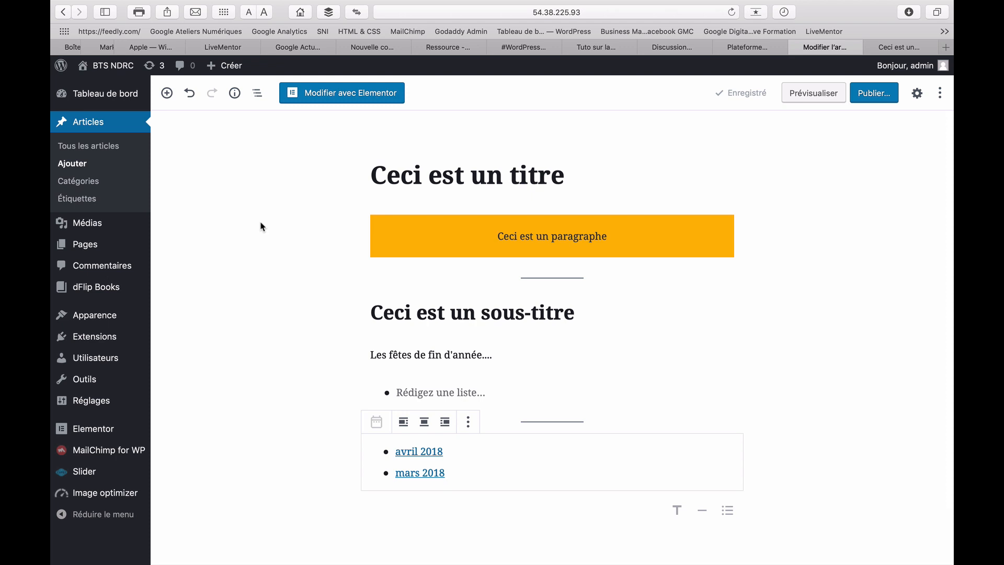
left_click(373, 175)
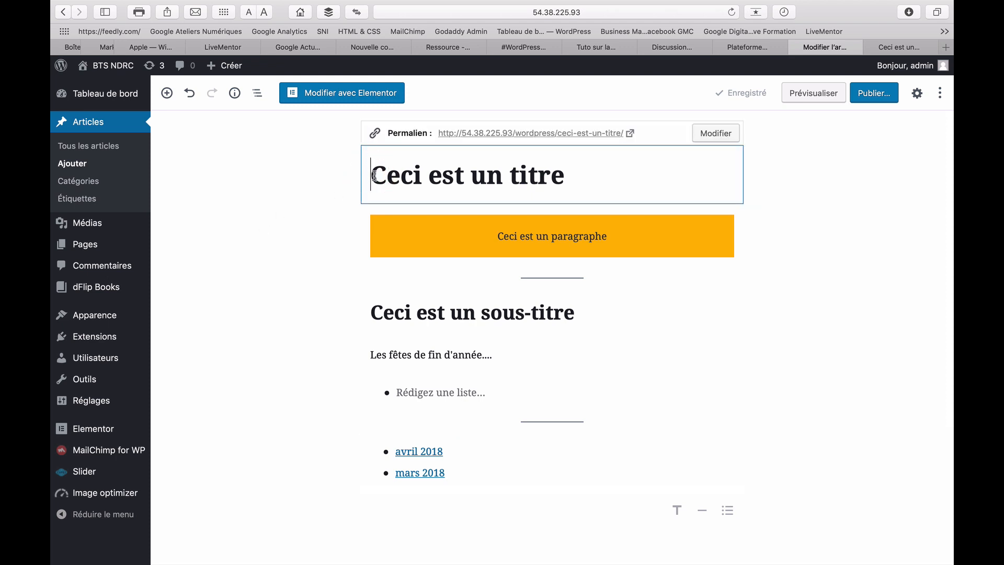
left_click(311, 193)
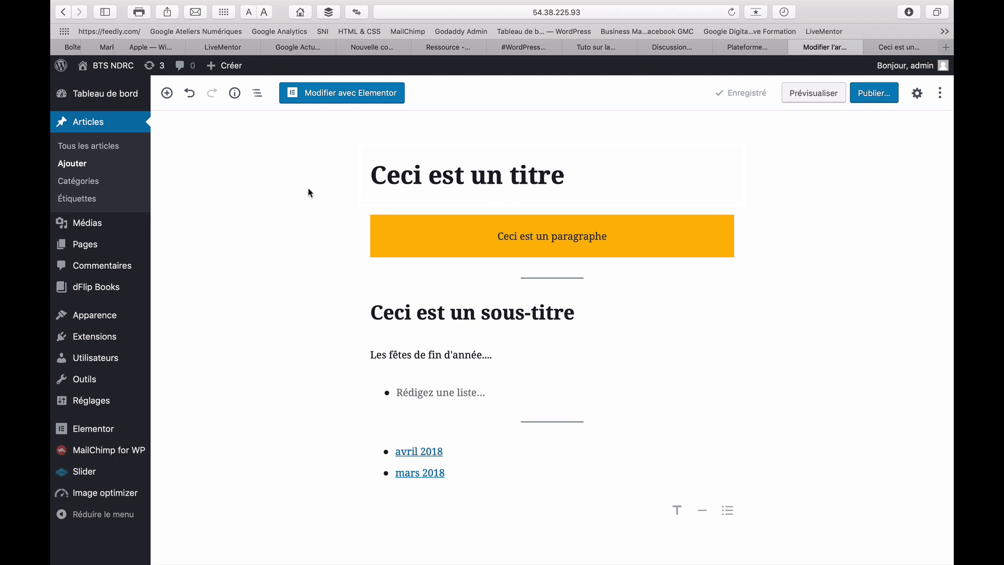